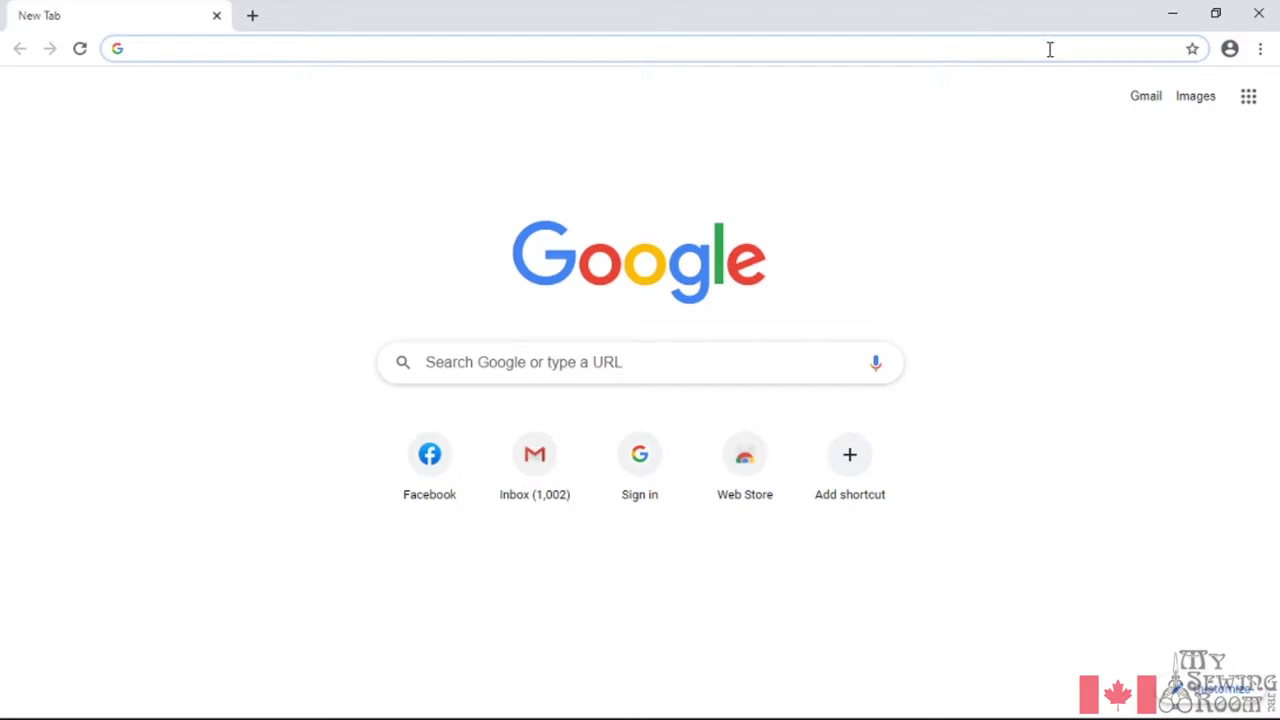
Search for embroideryonline, open the Embroidery Online site, and close the birthday sign-up pop-up
type("embroideryonline")
key("Return")
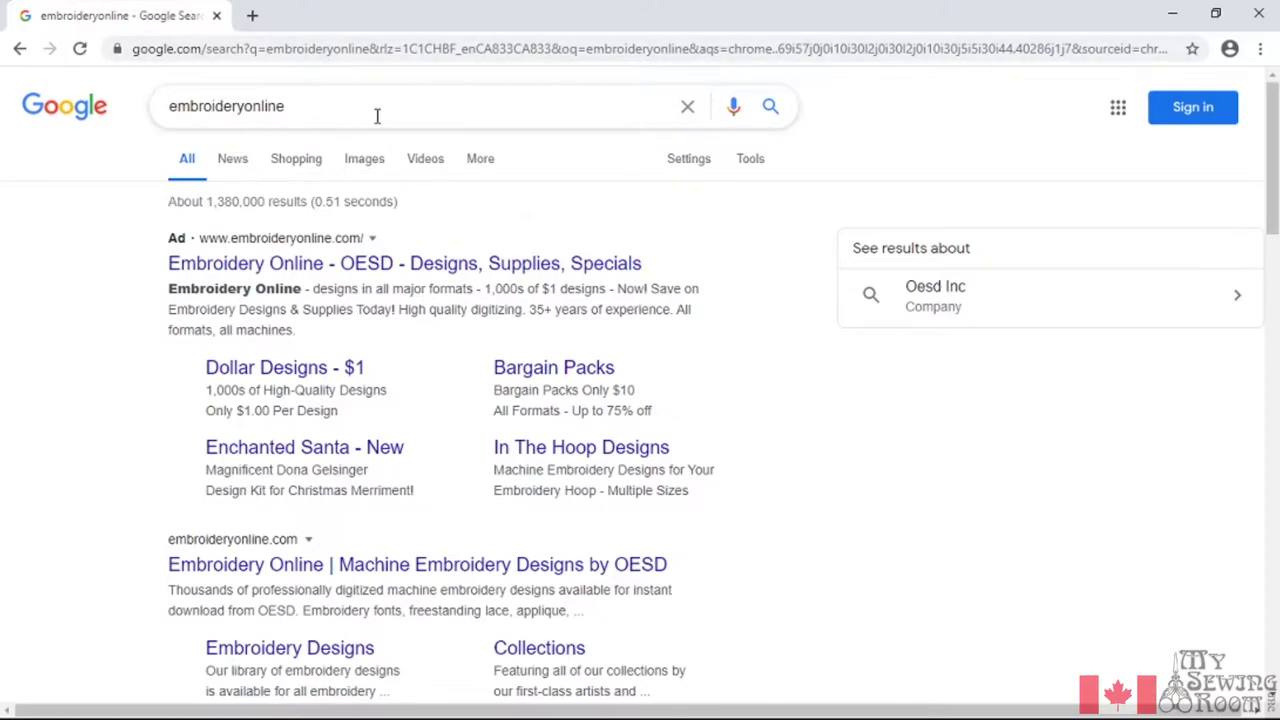
left_click(316, 270)
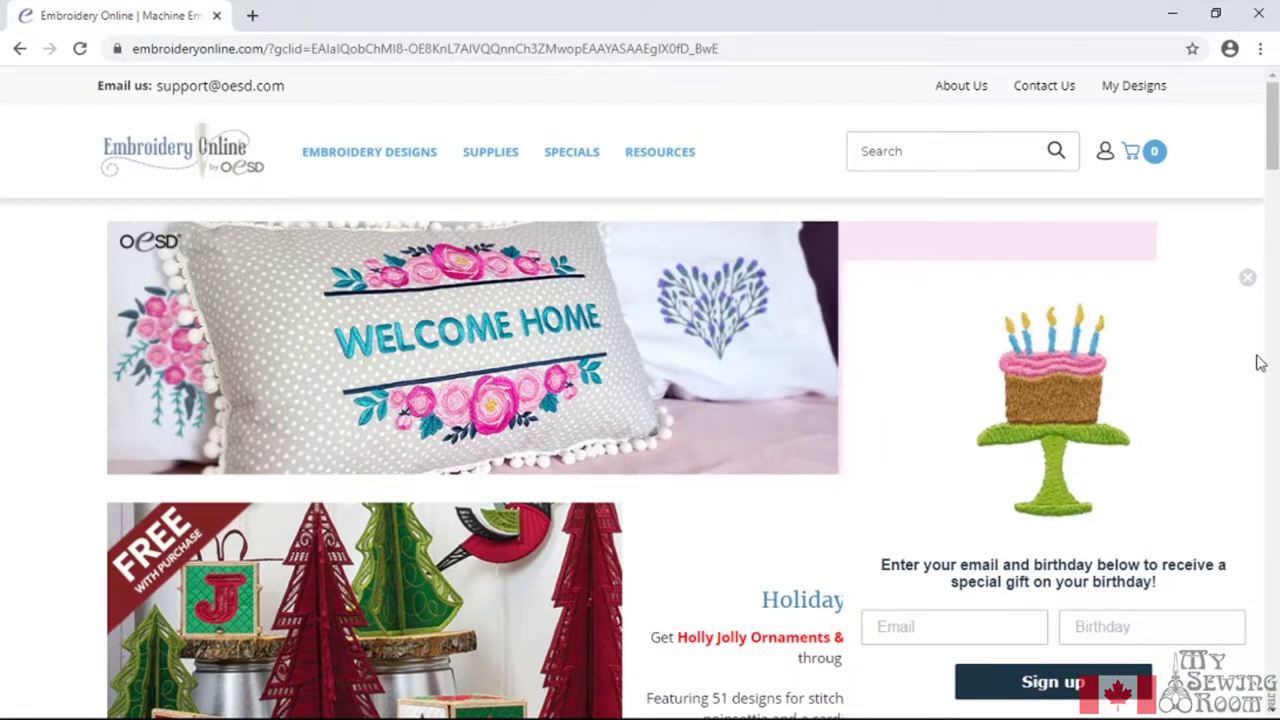
left_click(1247, 280)
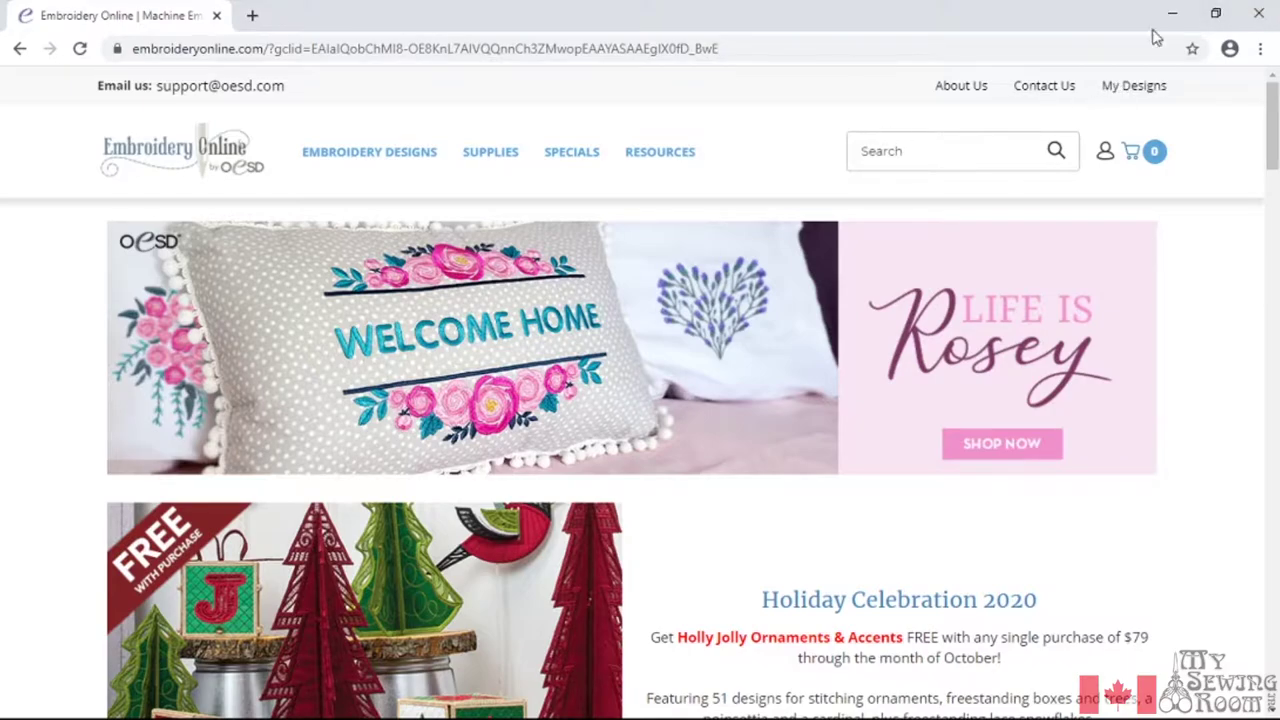
Sign in to Embroidery Online with the account e-mail address and password
left_click(1104, 155)
left_click(990, 209)
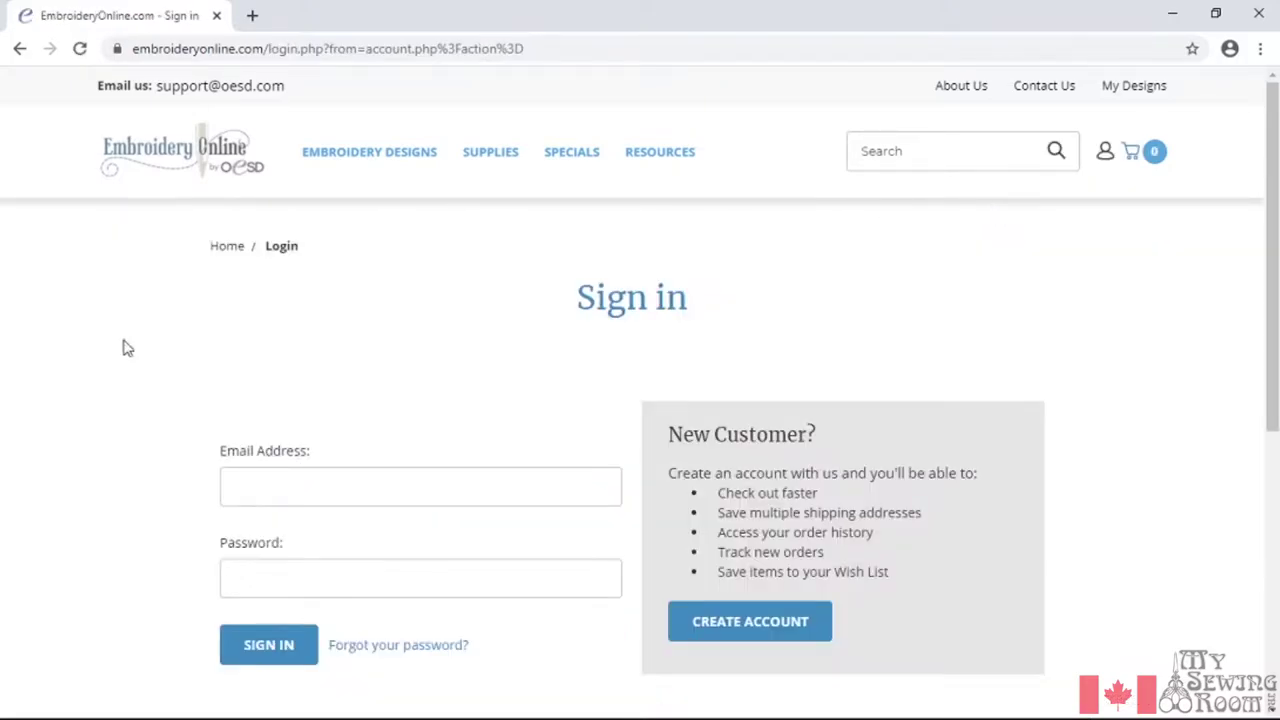
left_click(487, 484)
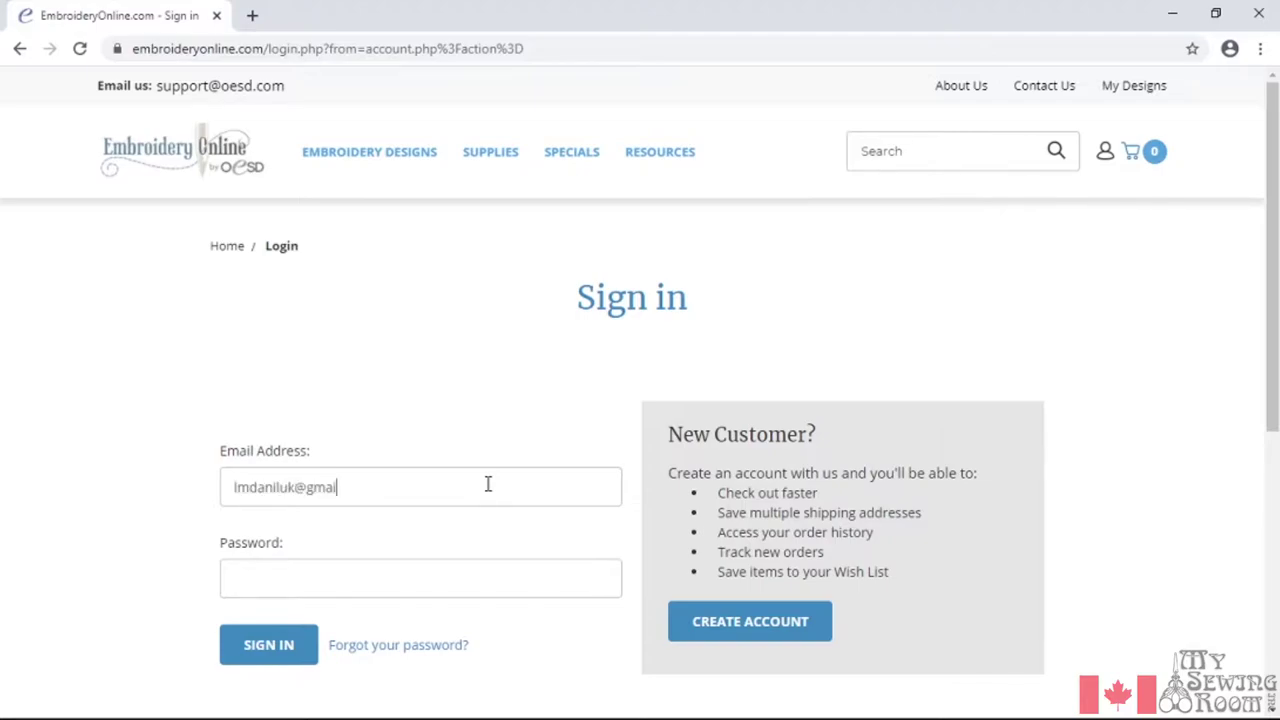
key("Tab")
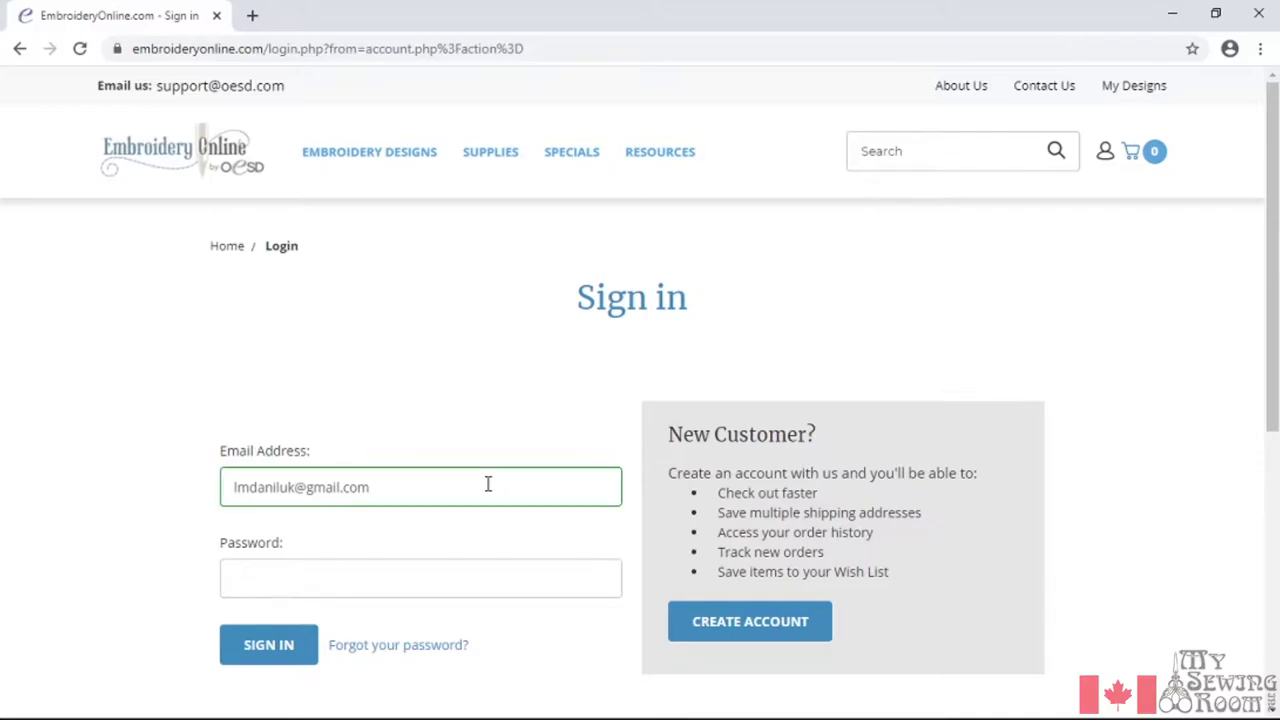
left_click(282, 646)
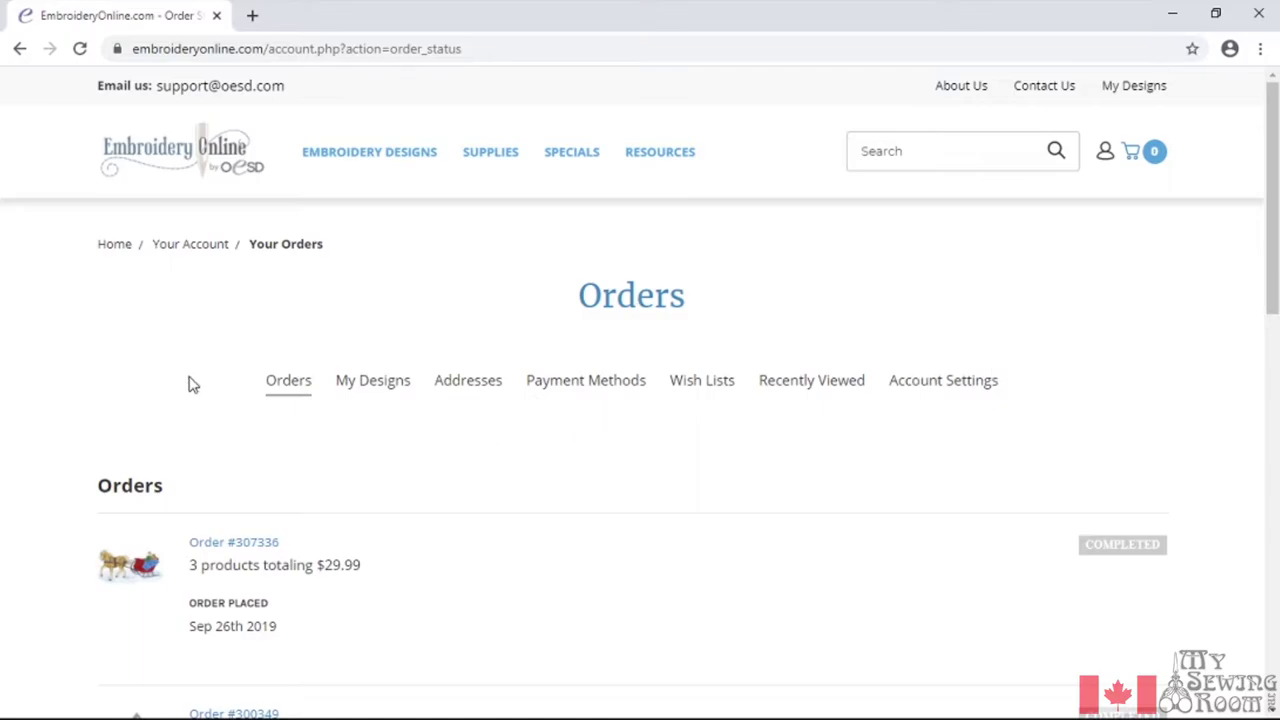
Open My Designs, scroll through the purchased collections, and check Winter Wonderland's format options
left_click(380, 393)
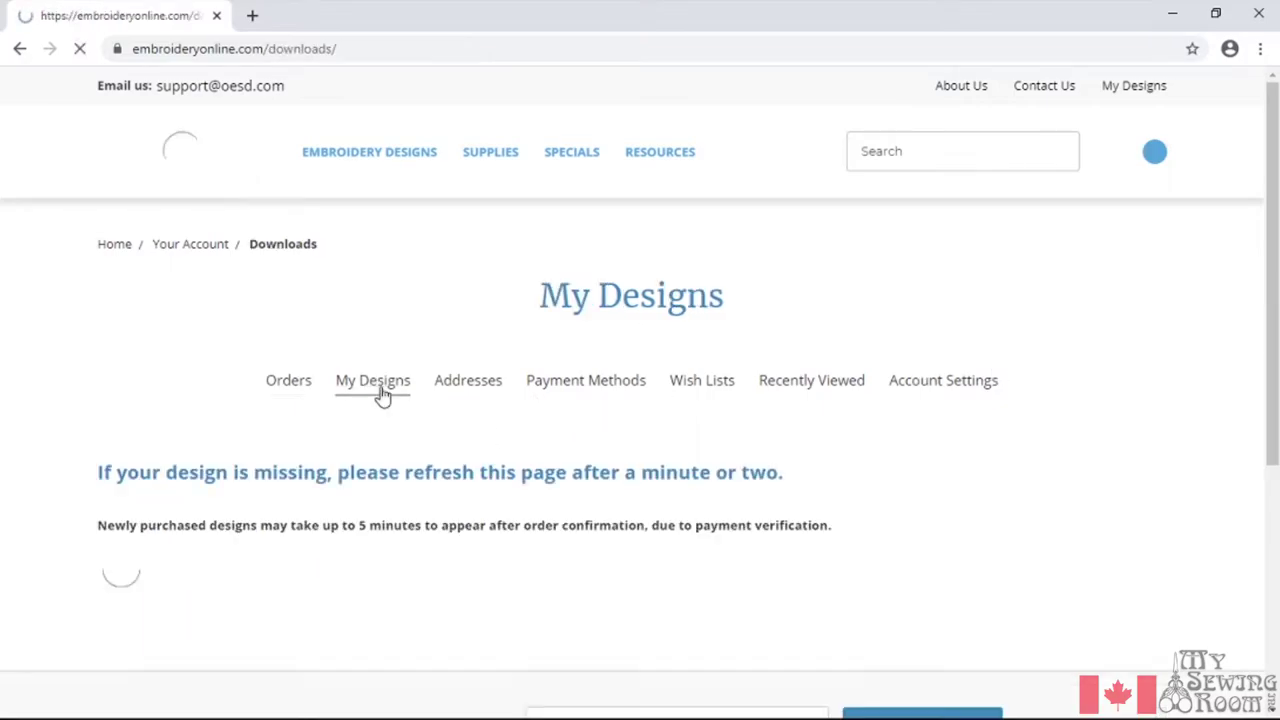
scroll(385, 390, "down", 3)
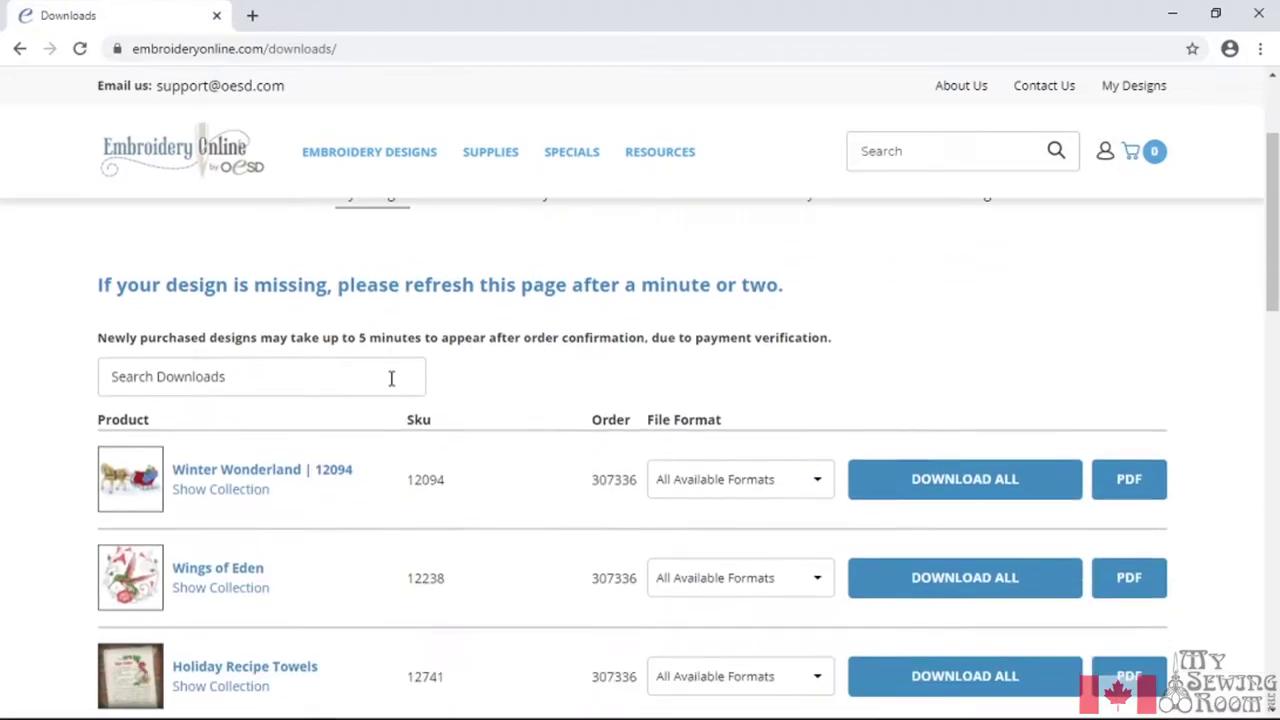
scroll(323, 420, "down", 2)
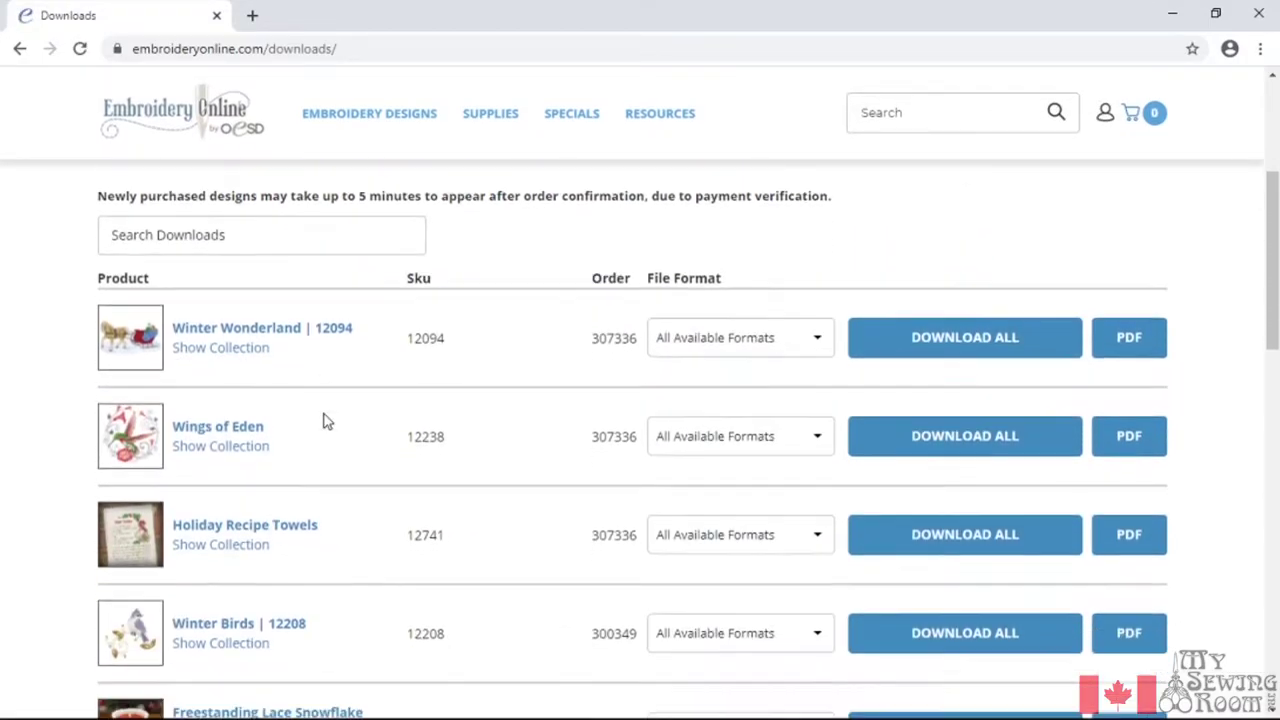
scroll(323, 422, "down", 2)
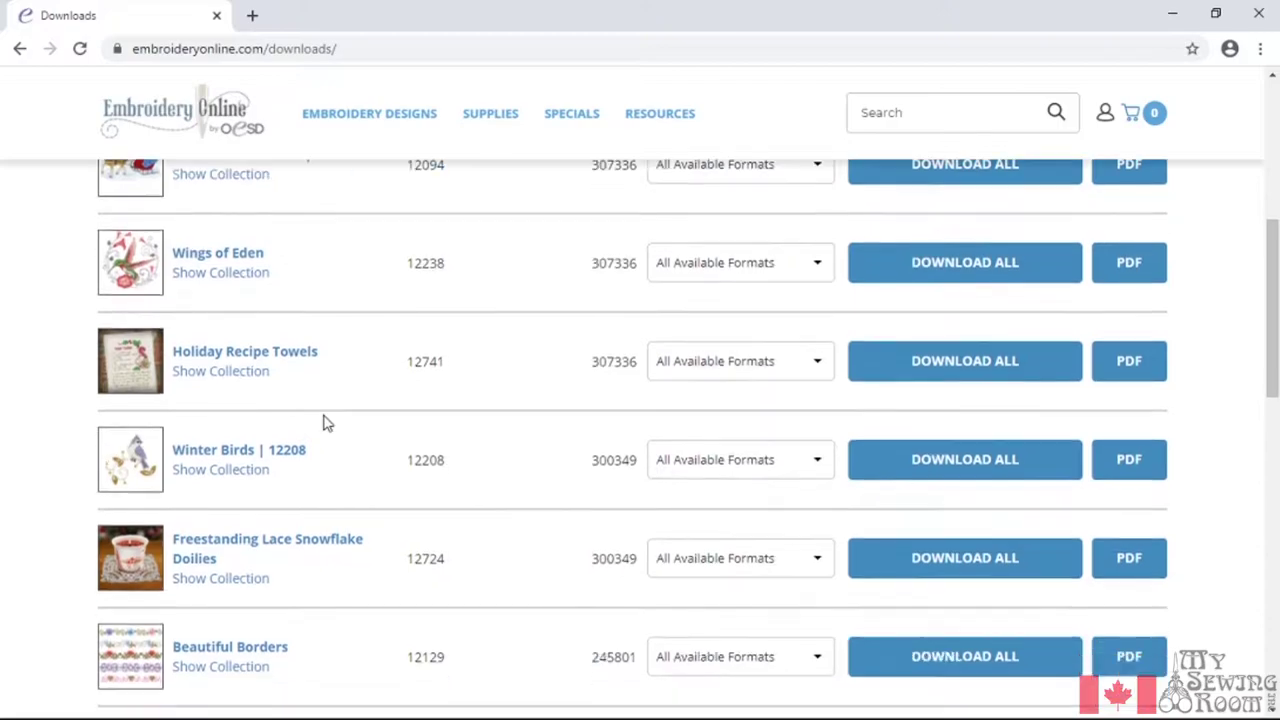
scroll(324, 423, "down", 2)
scroll(325, 423, "down", 4)
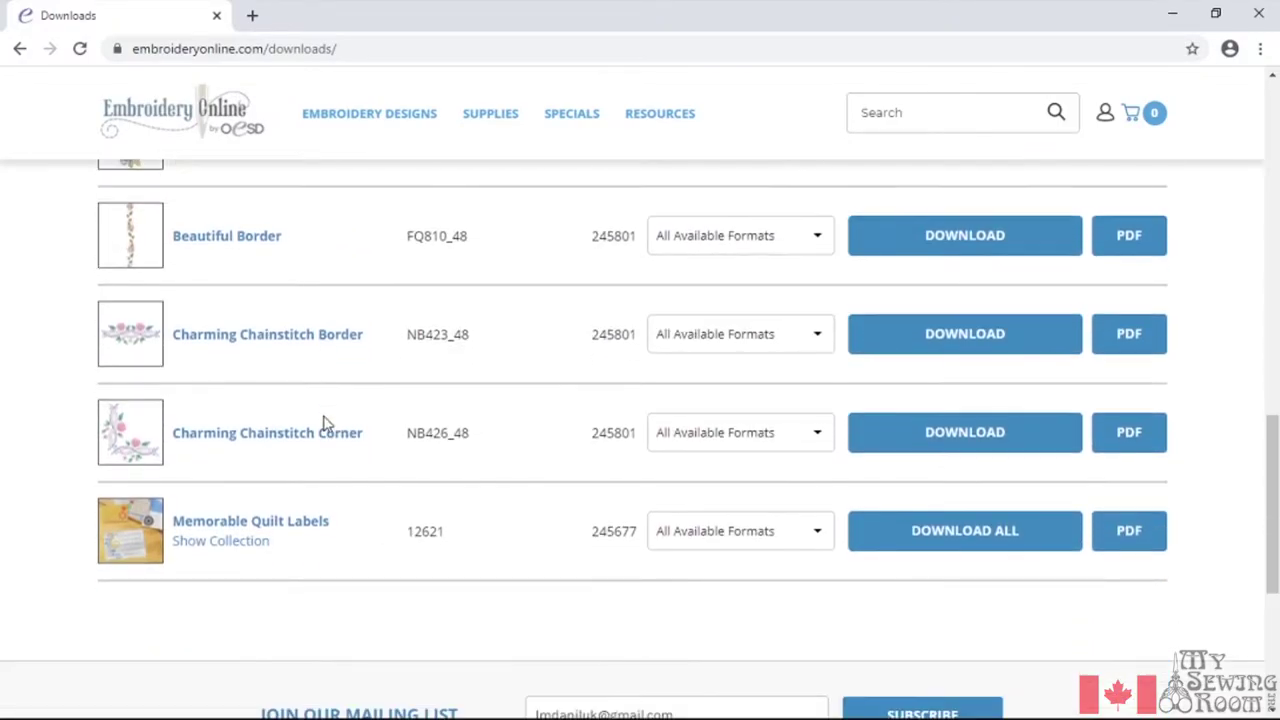
scroll(323, 422, "up", 10)
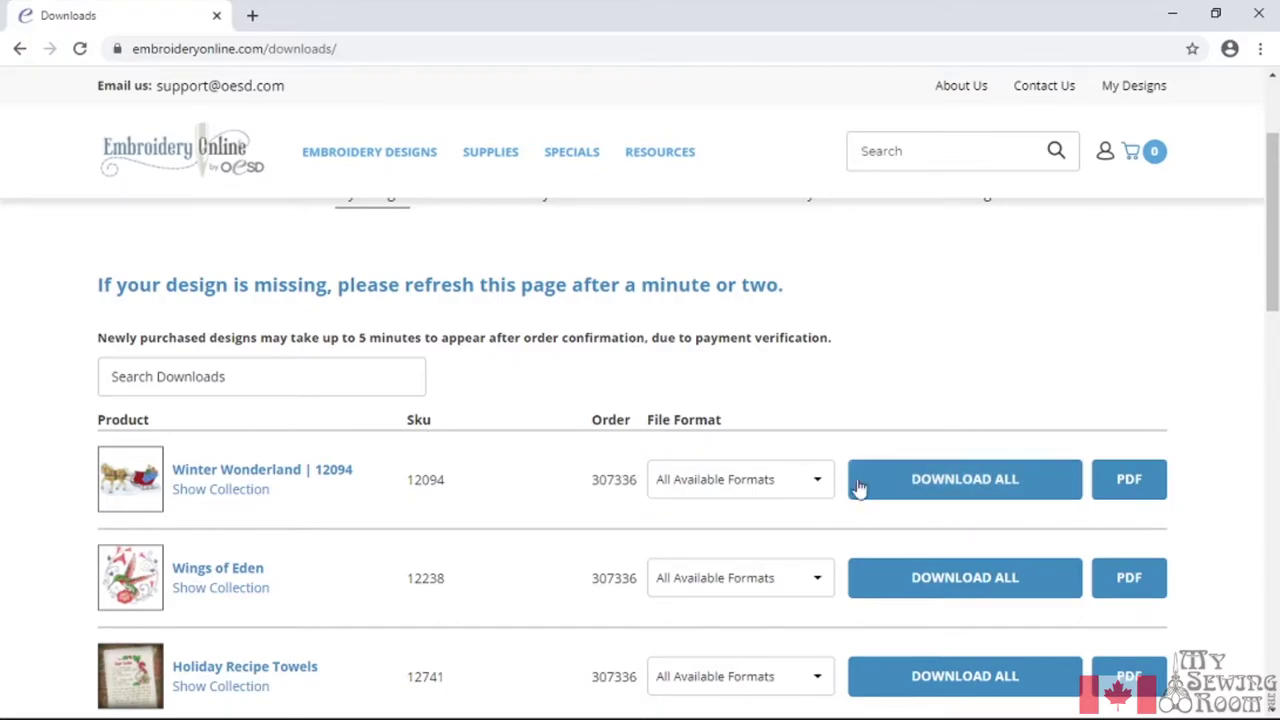
left_click(817, 491)
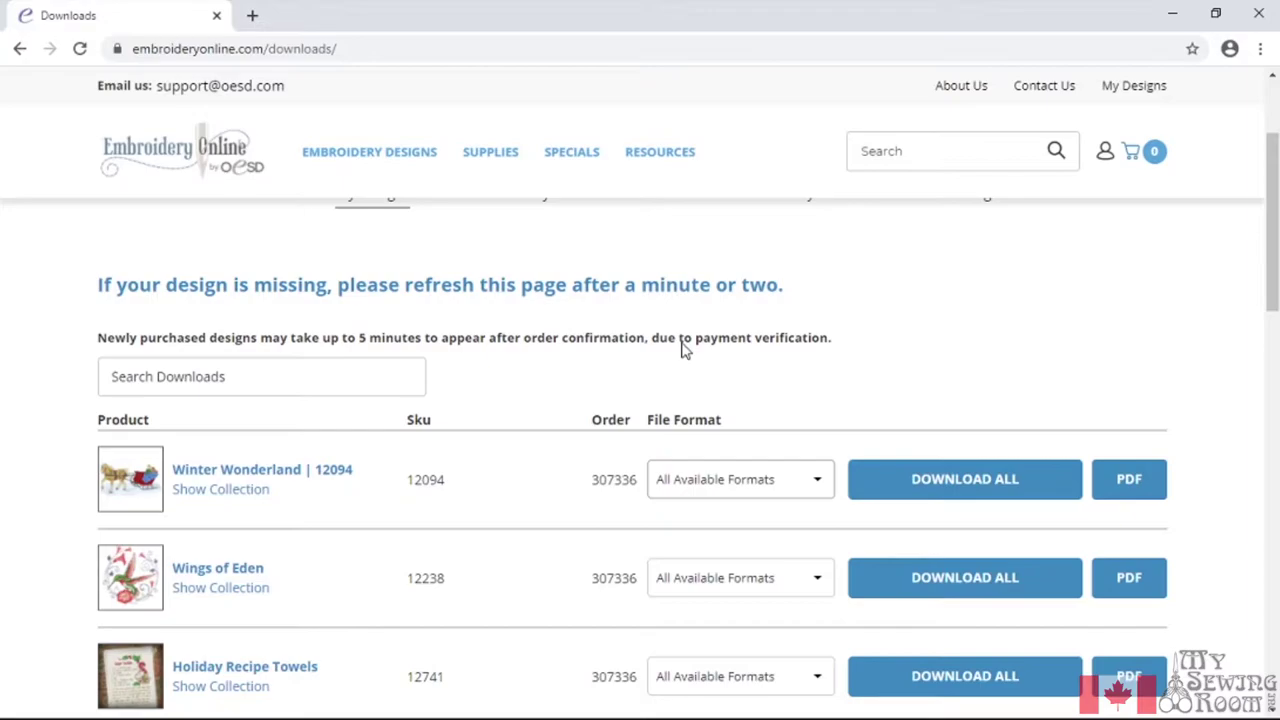
Download all Winter Birds designs in PES format, plus the 12208.pdf design sheet
scroll(578, 603, "down", 3)
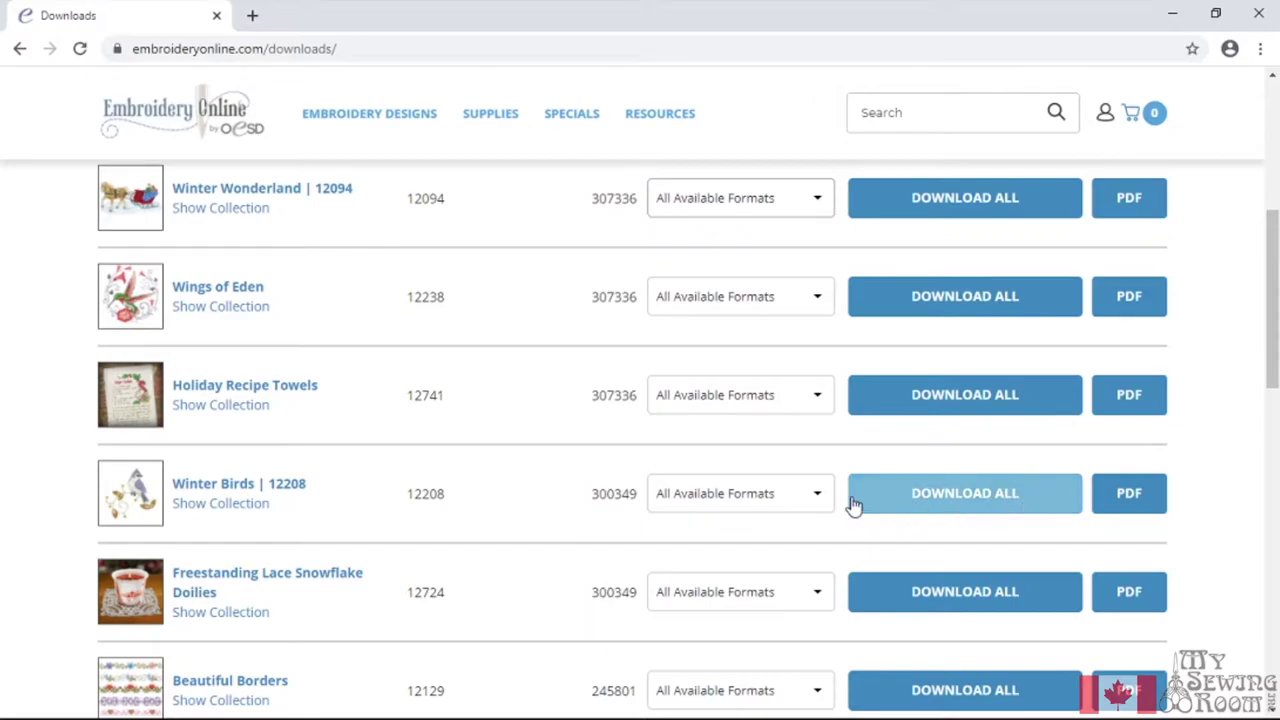
left_click(818, 504)
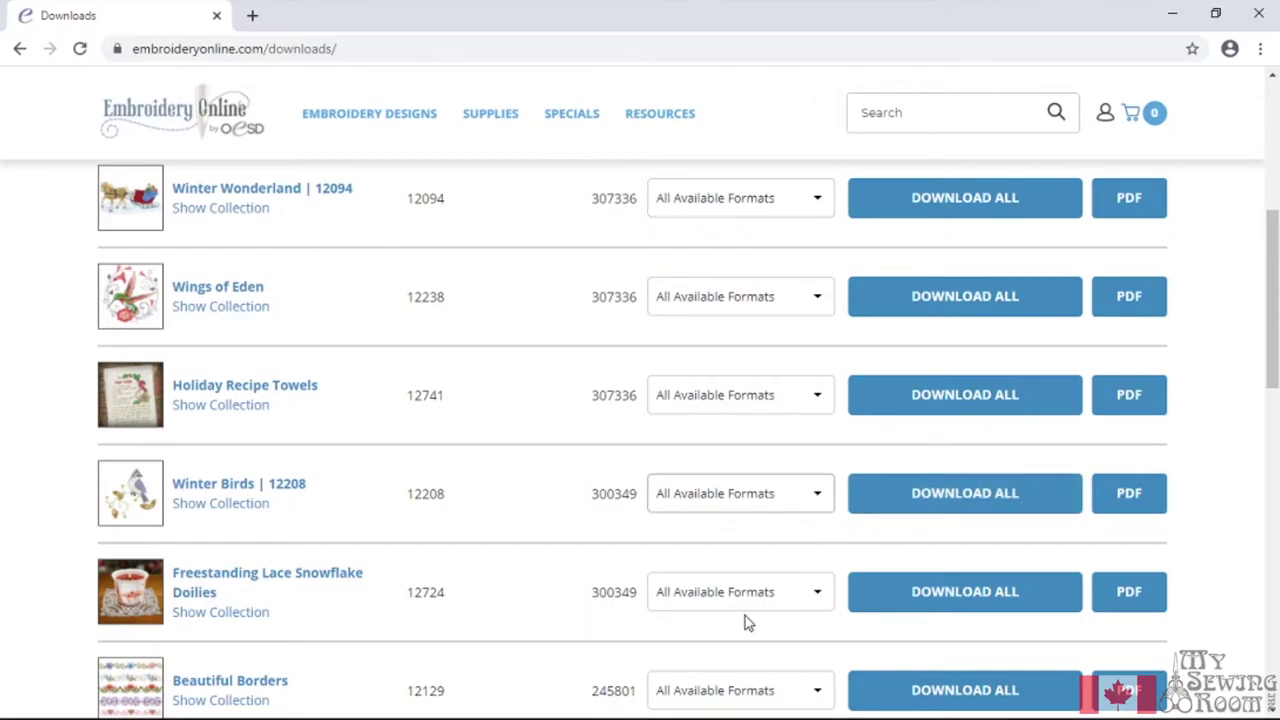
left_click(695, 708)
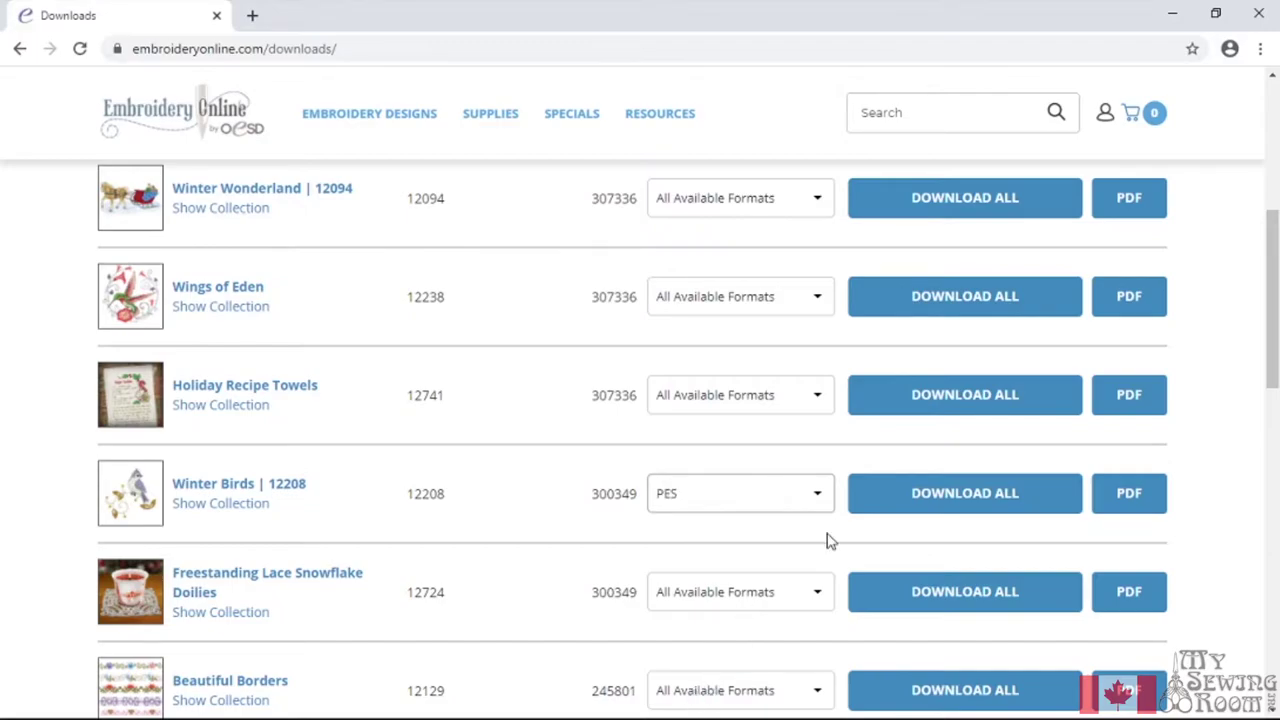
left_click(1074, 492)
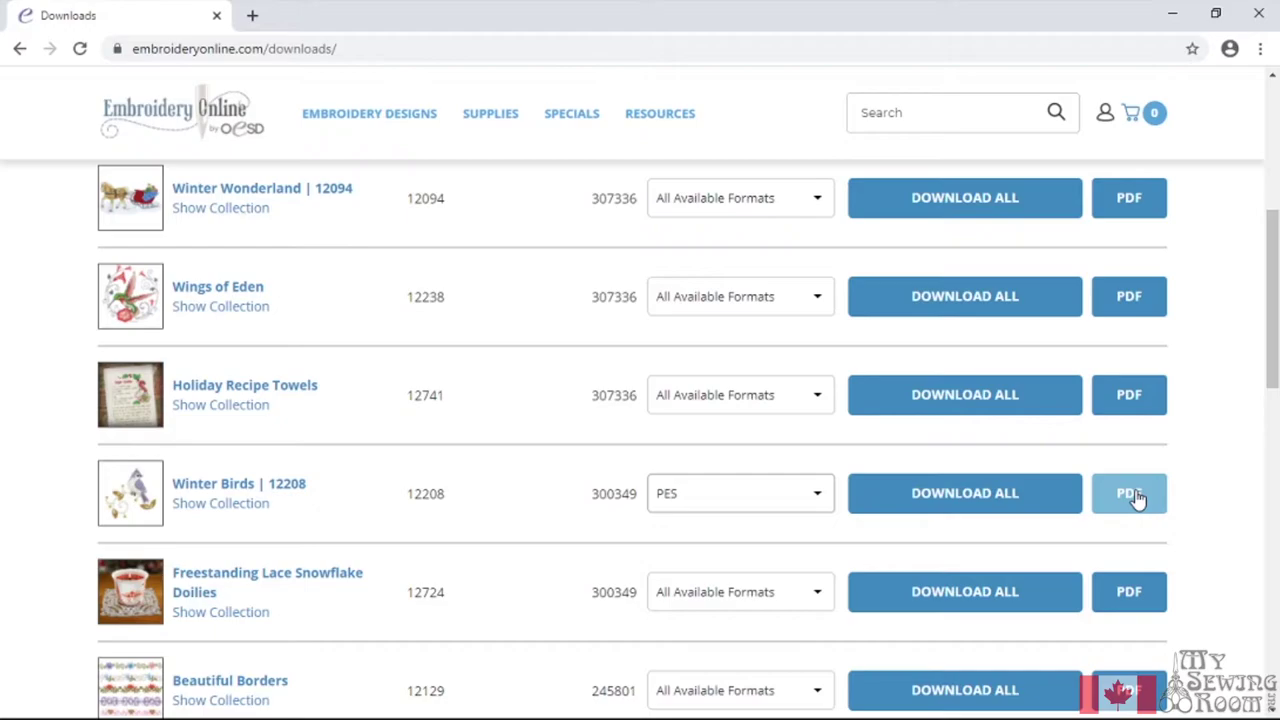
left_click(1137, 498)
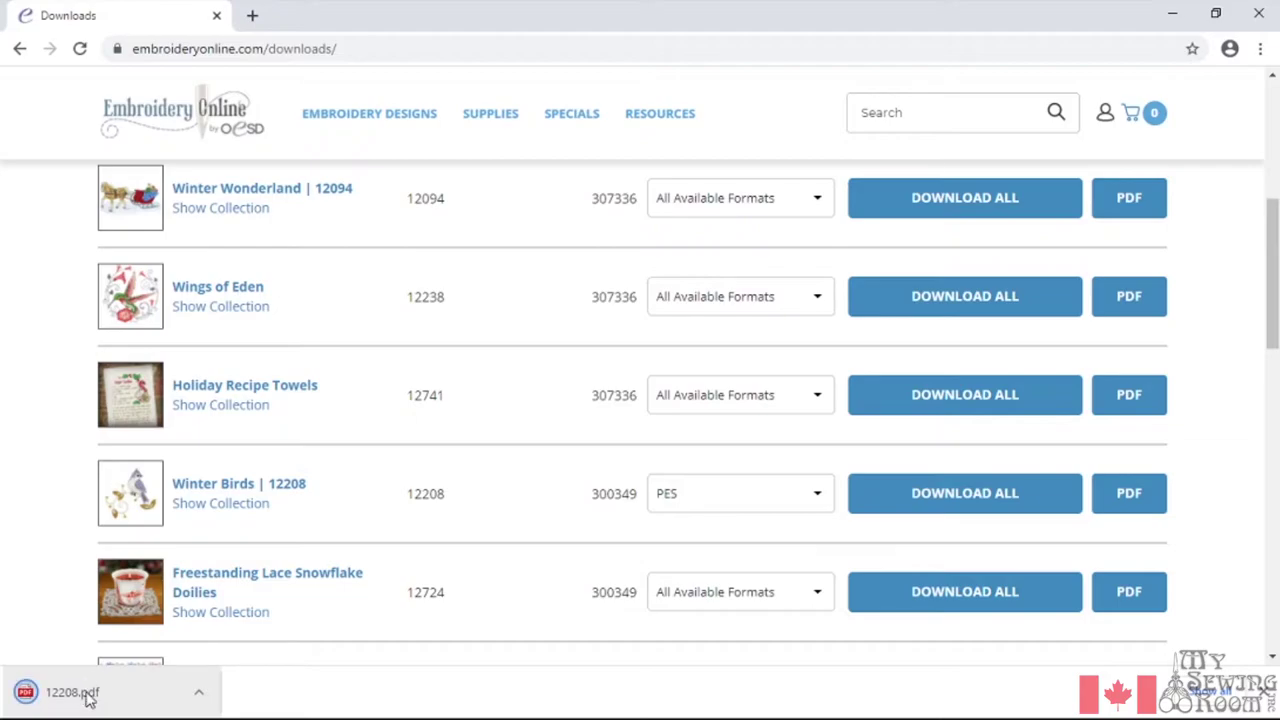
Open 12208.pdf from the download bar and scroll through its 20 Winter Birds designs
left_click(87, 699)
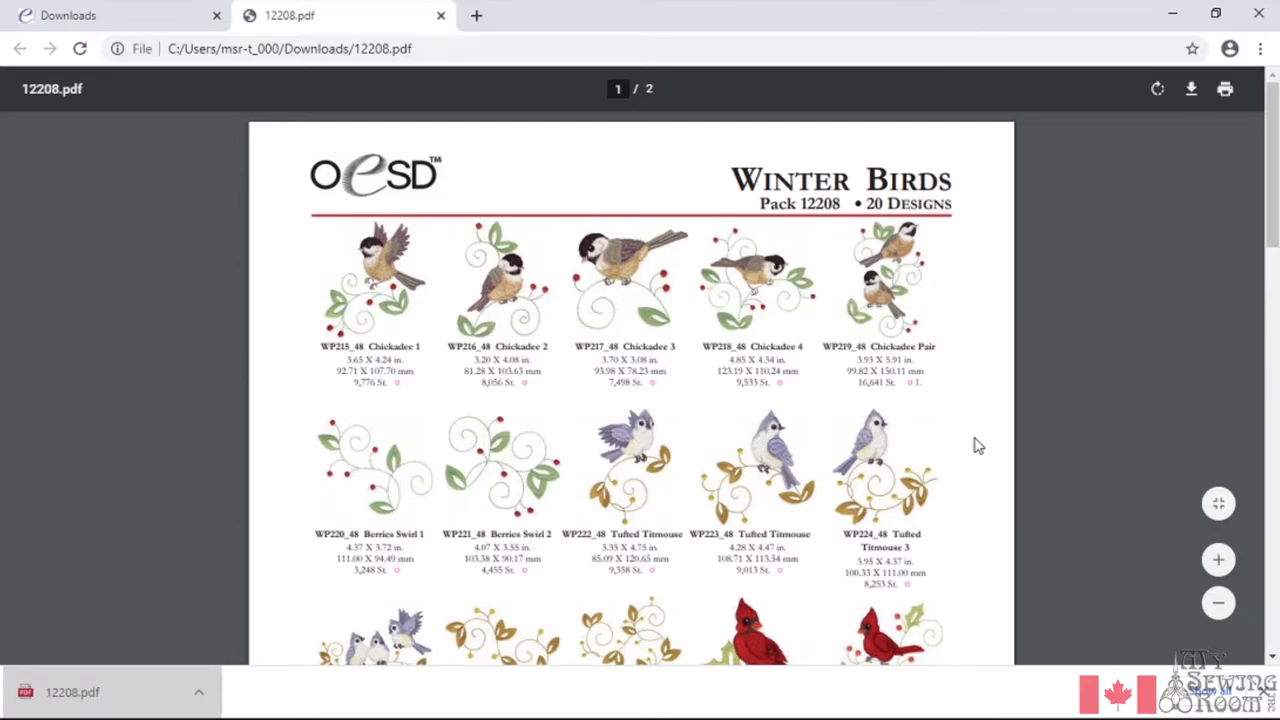
scroll(978, 446, "down", 6)
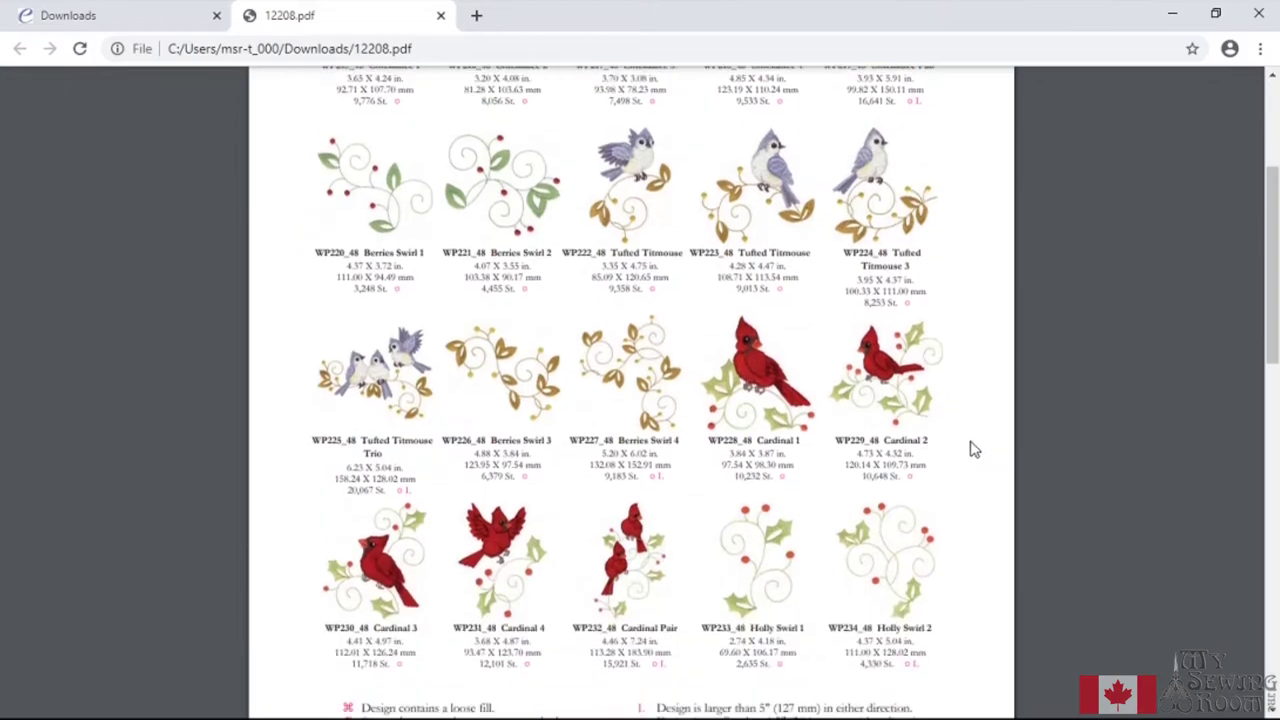
scroll(977, 449, "up", 6)
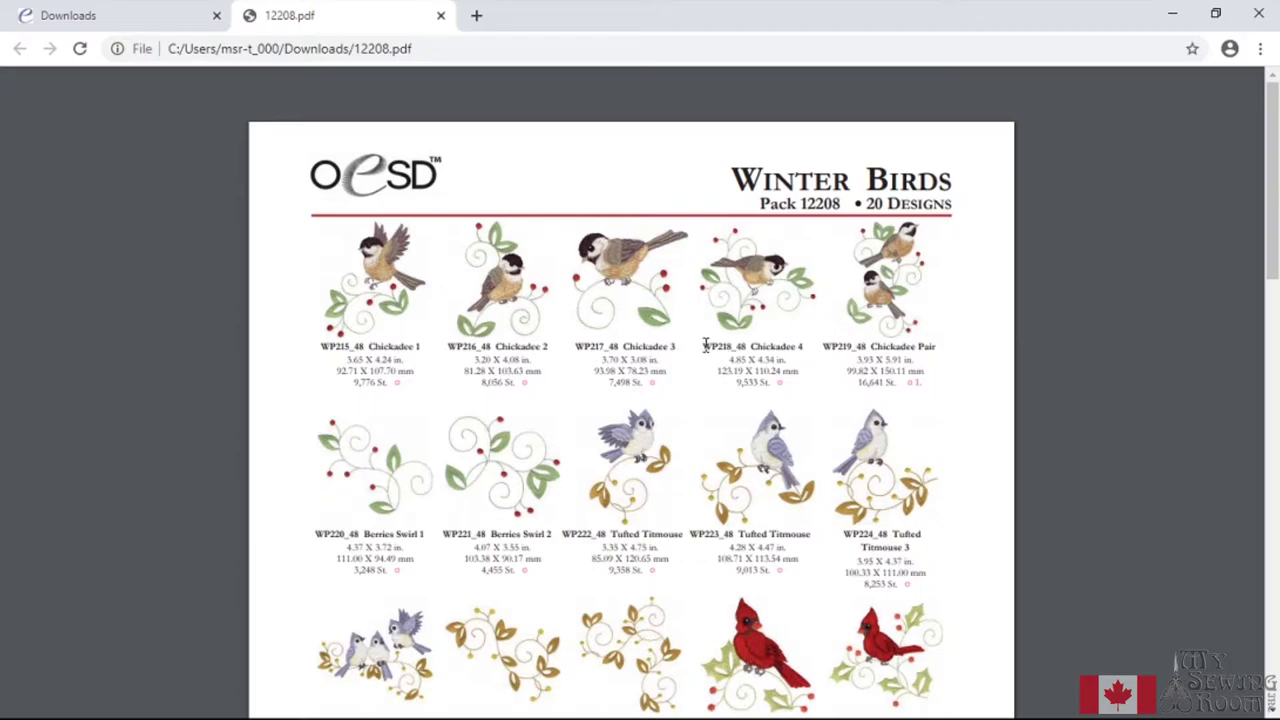
scroll(706, 345, "down", 2)
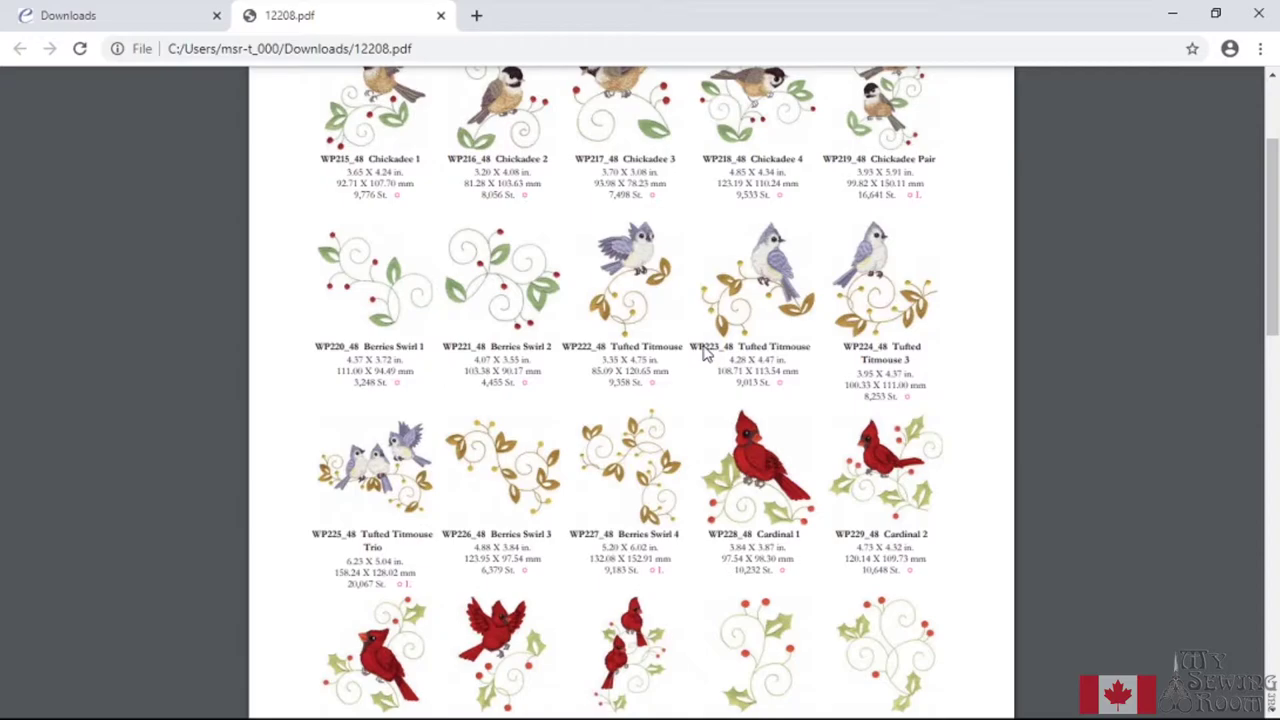
scroll(703, 352, "down", 5)
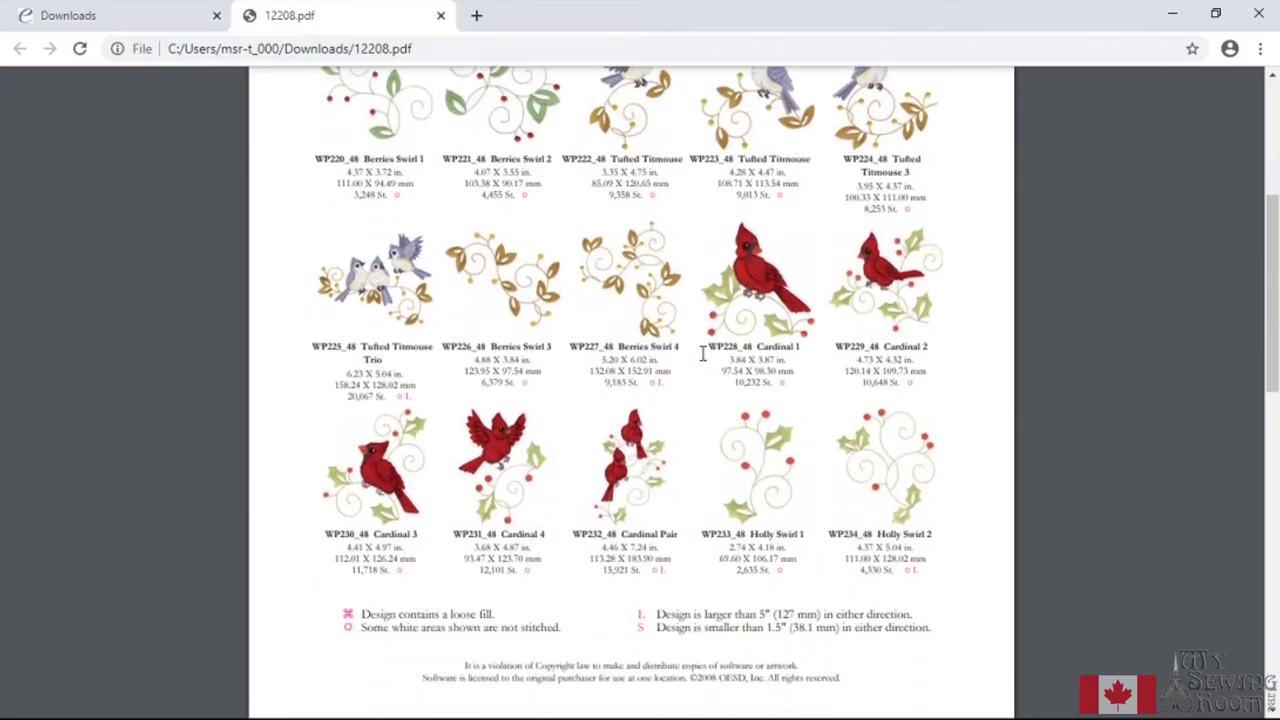
scroll(703, 352, "down", 7)
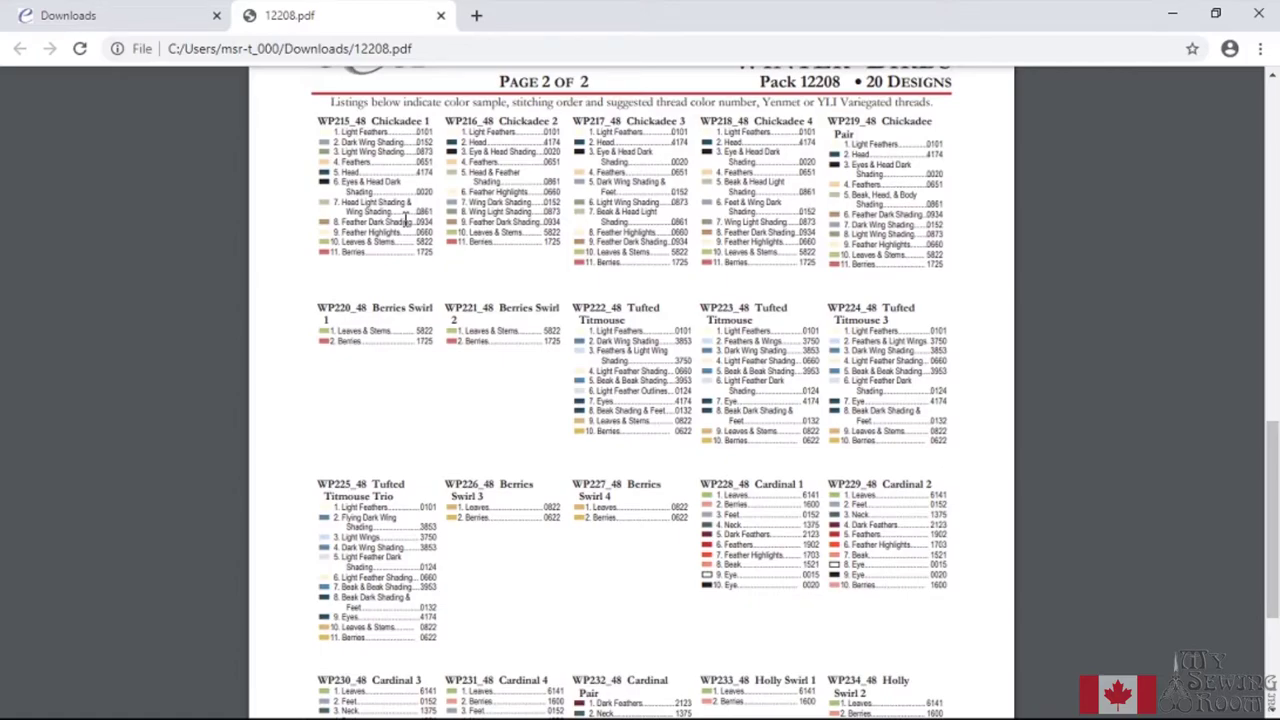
scroll(405, 219, "down", 3)
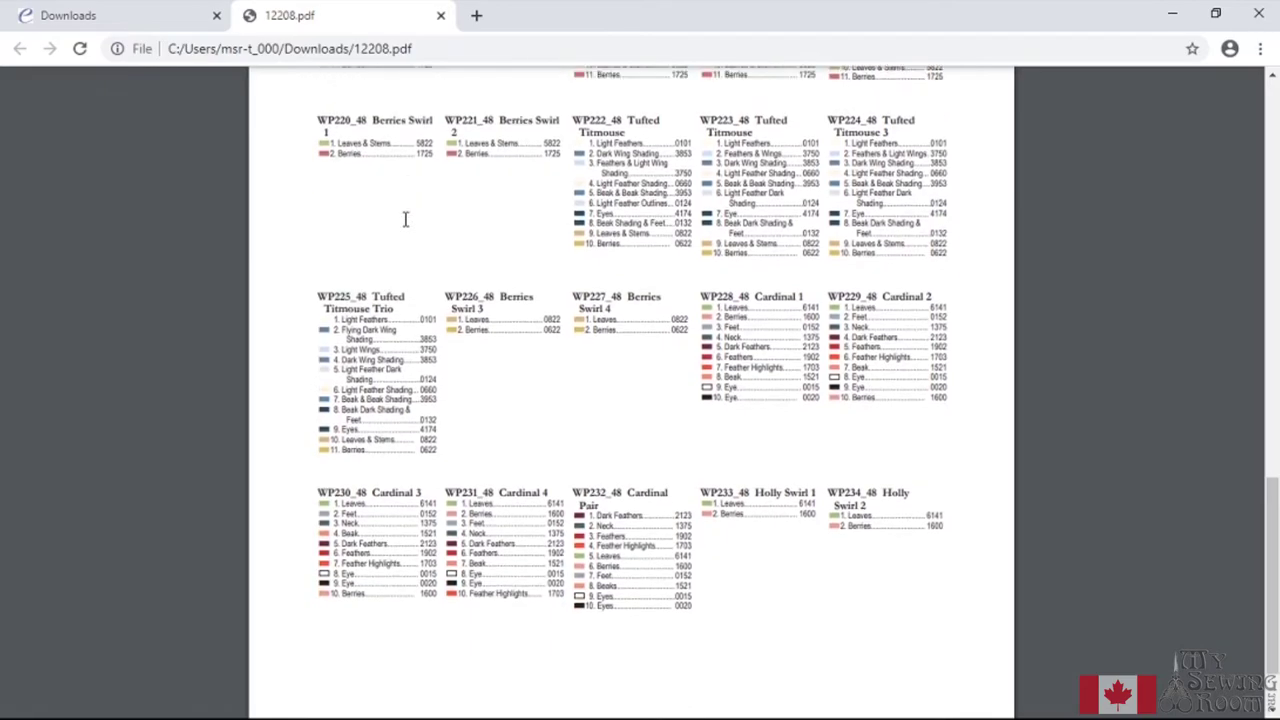
scroll(405, 219, "down", 2)
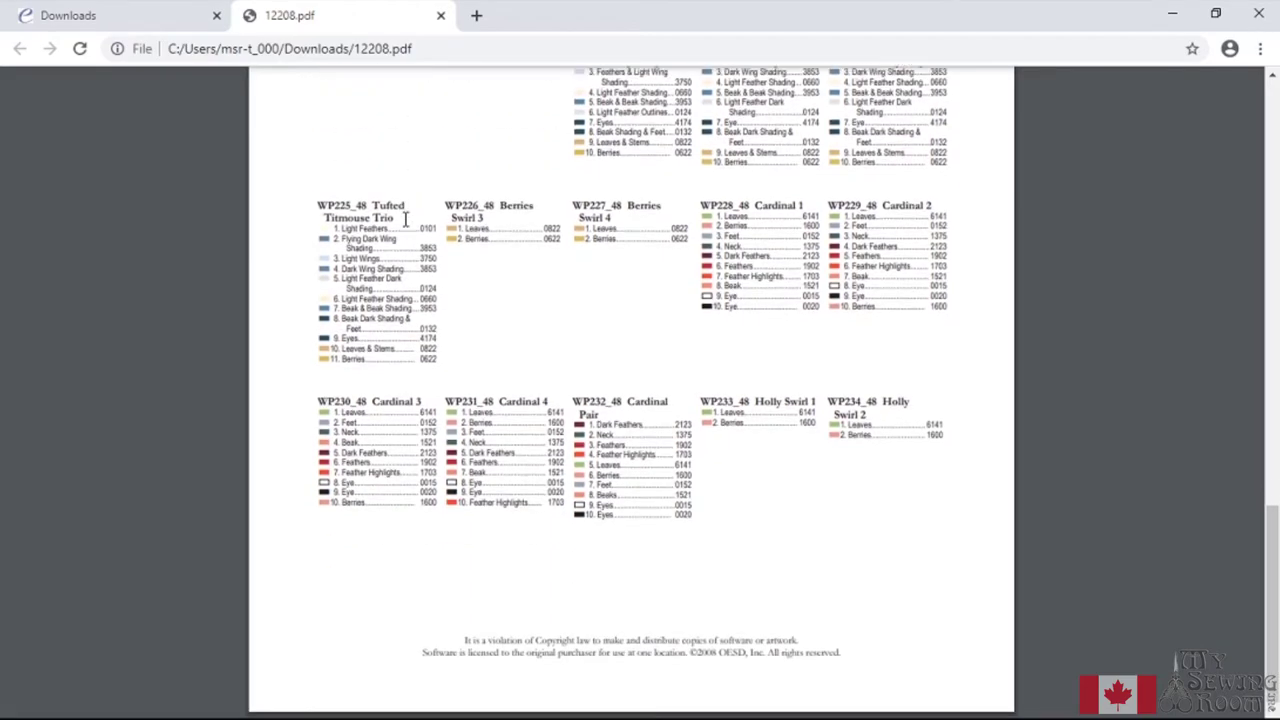
scroll(405, 219, "up", 8)
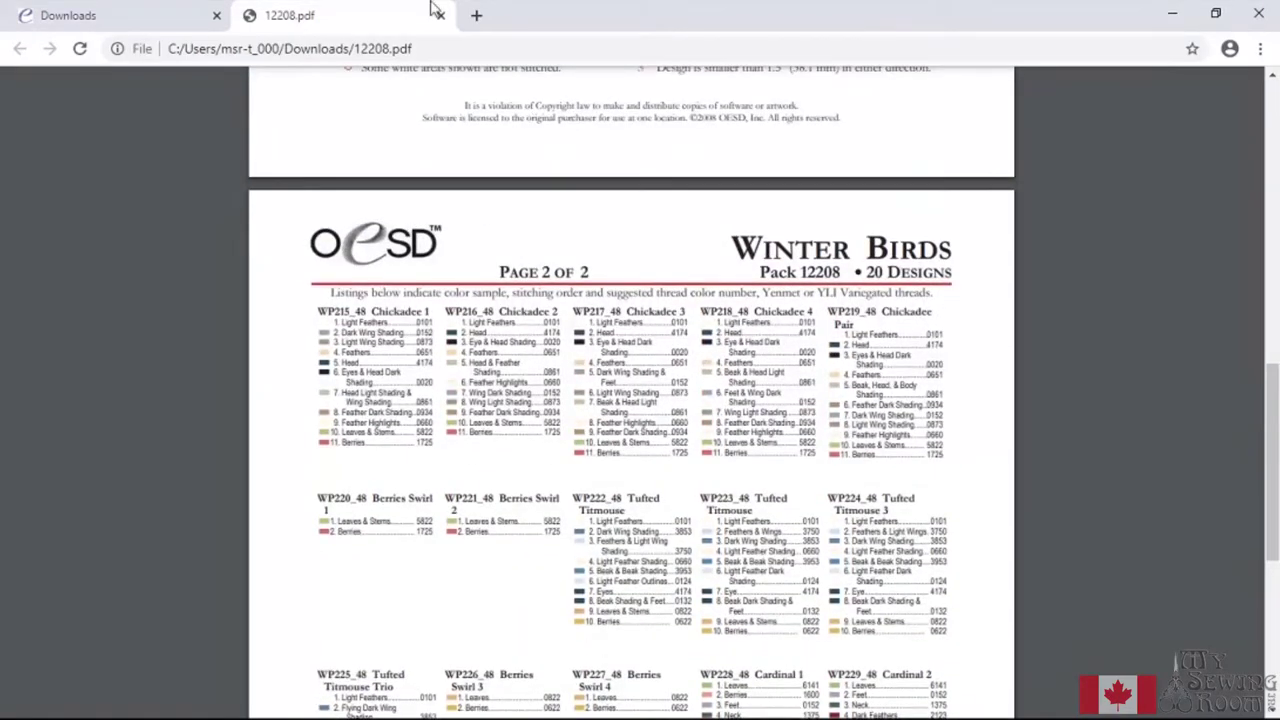
Return to the site's Downloads tab and download the Winter Birds pack as PES
left_click(130, 14)
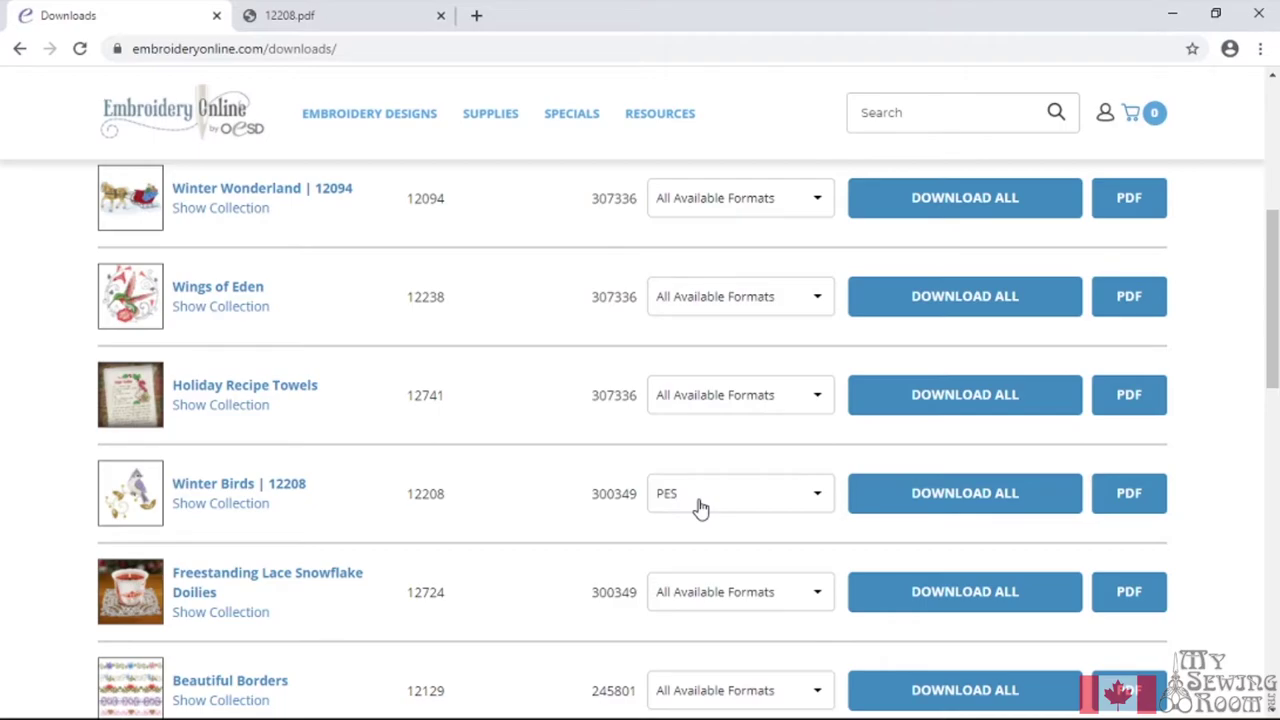
left_click(912, 494)
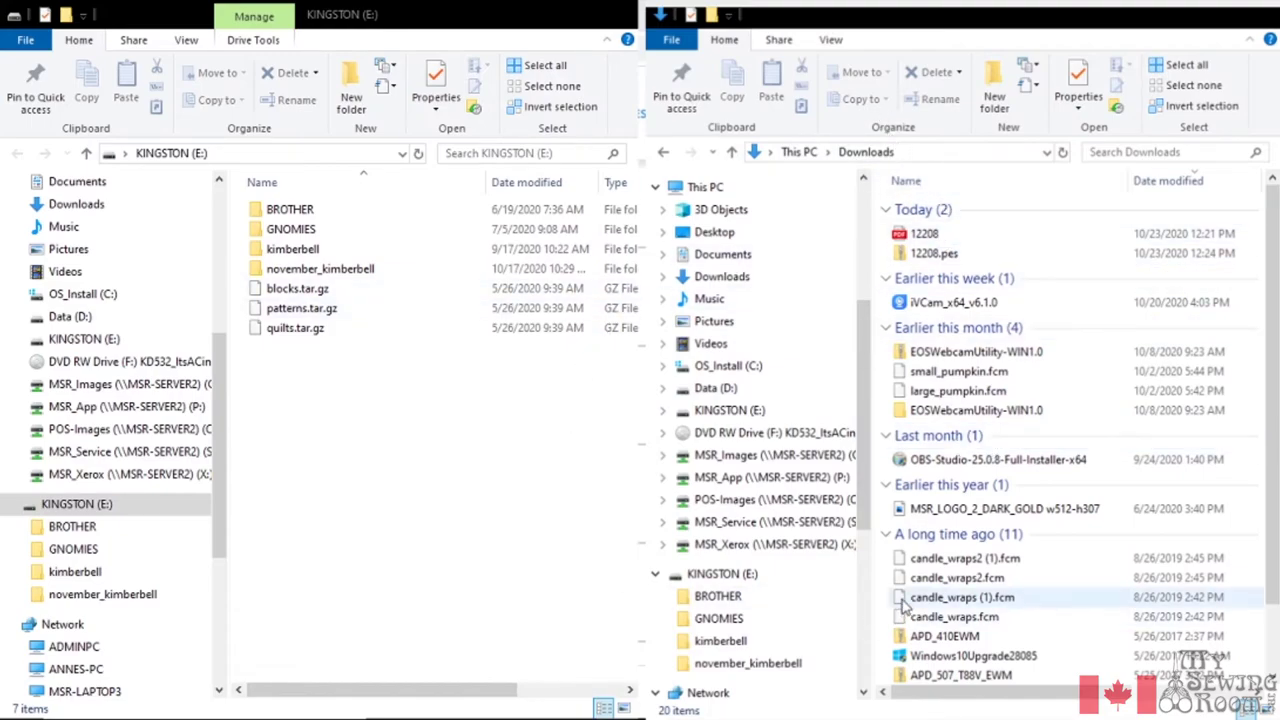
Show the Downloads folder in the right Explorer window and open the 12208.pes zip
scroll(903, 608, "down", 2)
scroll(714, 623, "down", 3)
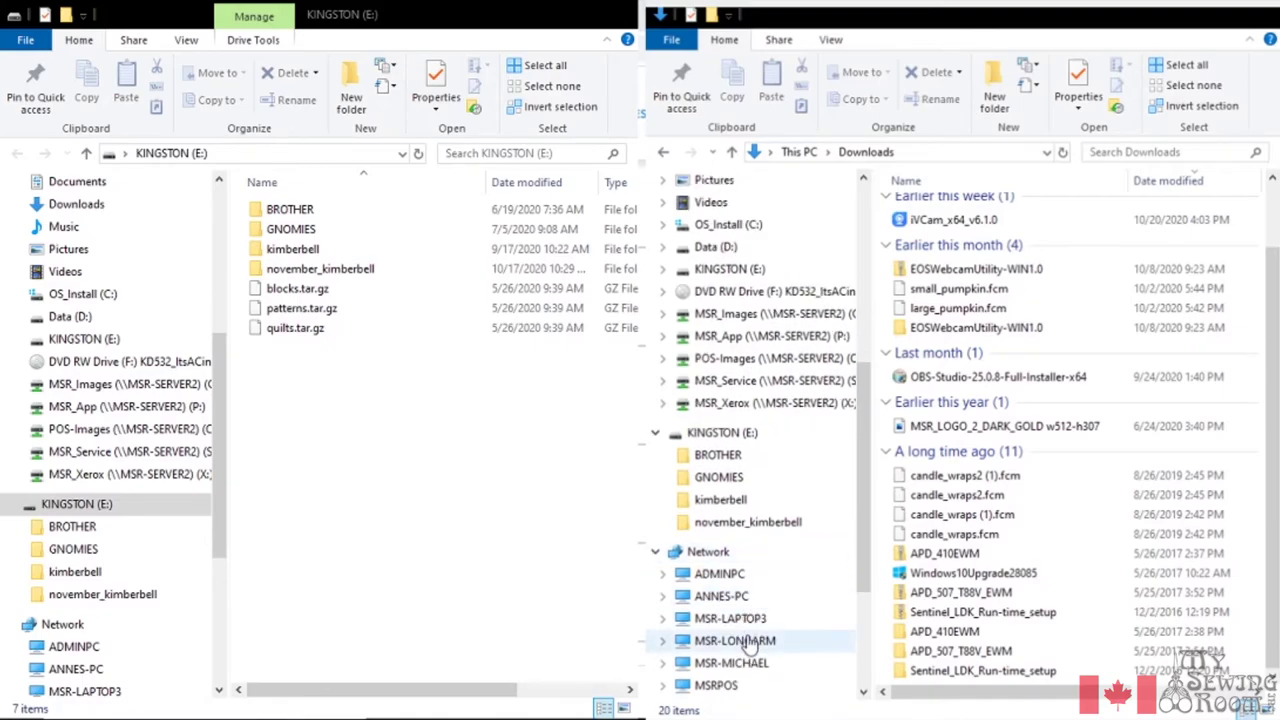
scroll(749, 643, "up", 3)
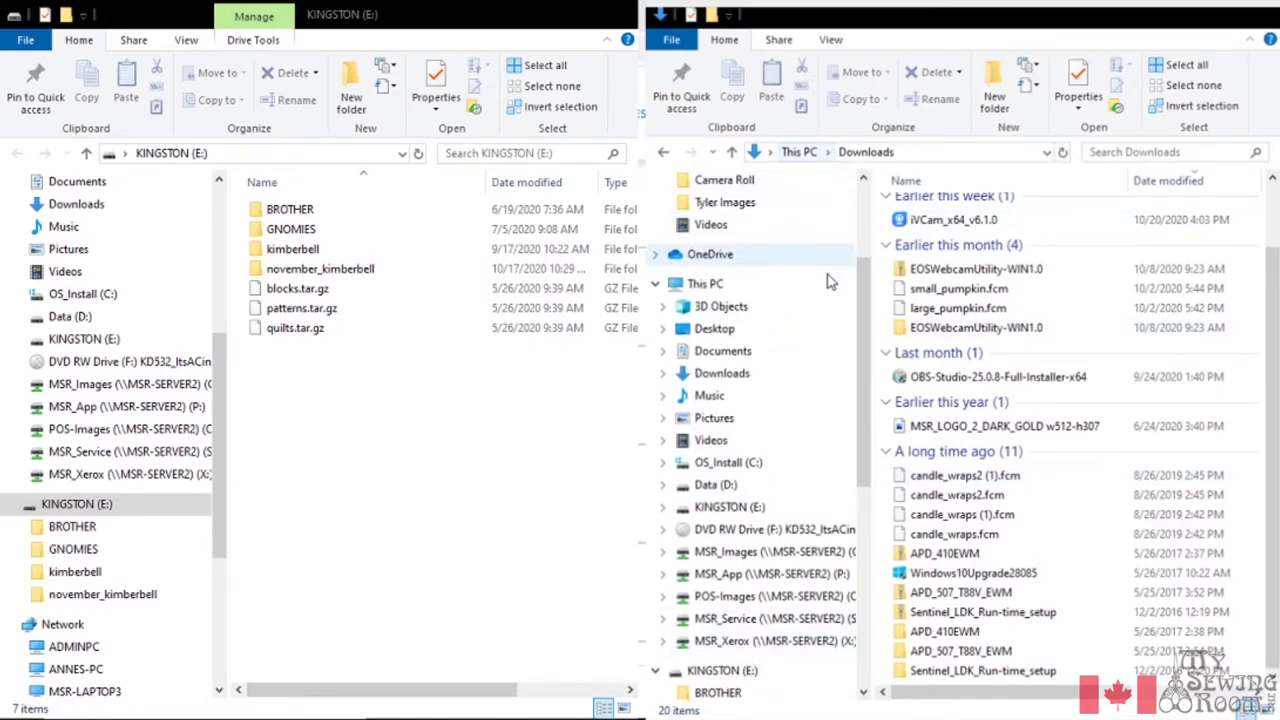
left_click(713, 374)
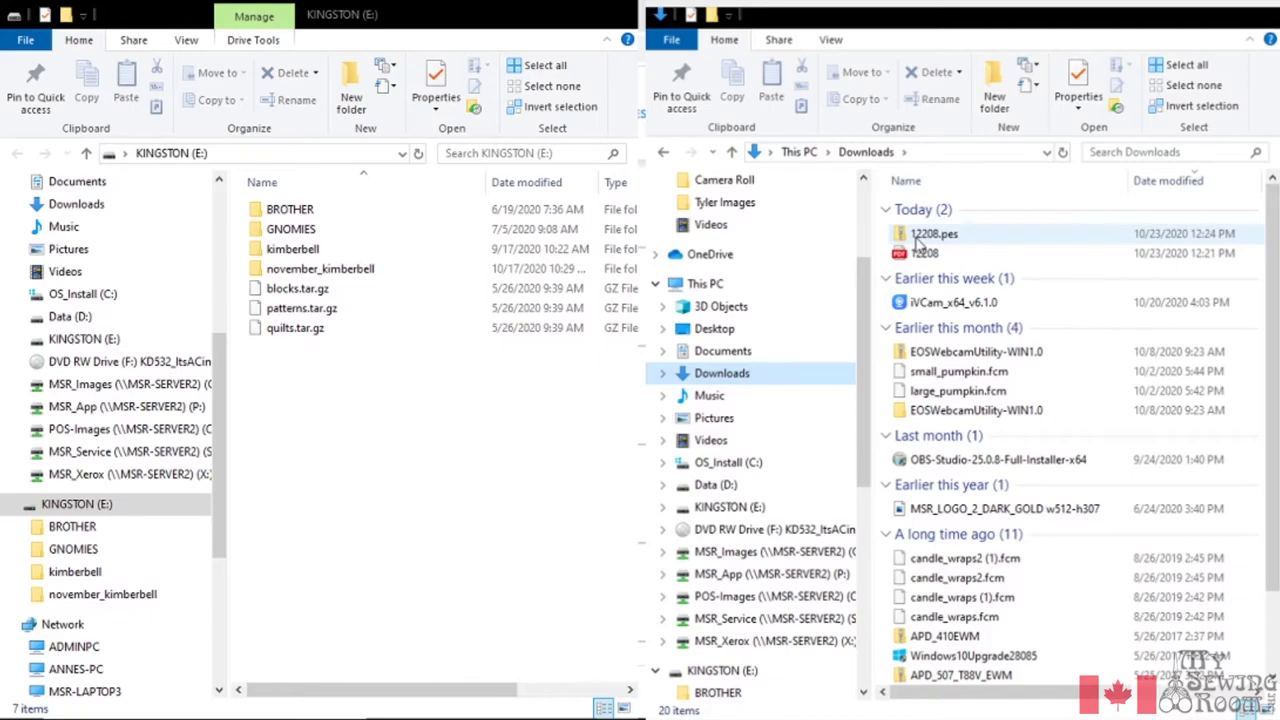
double_click(916, 238)
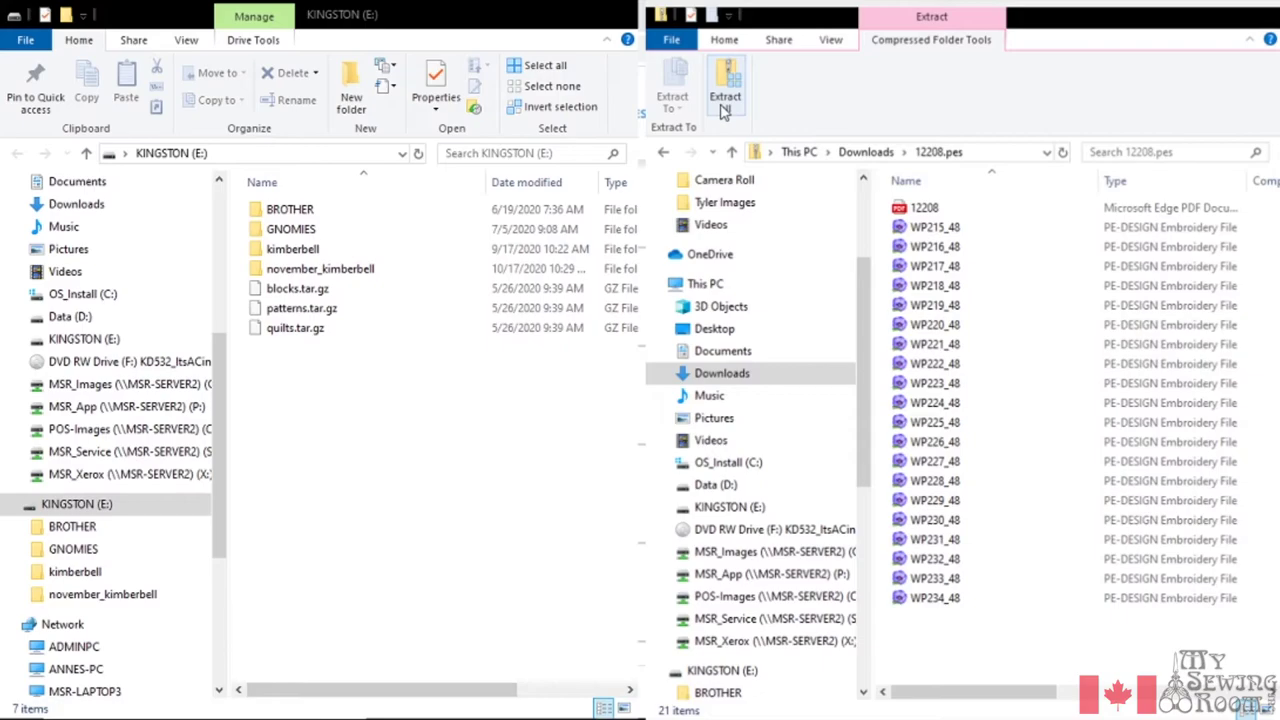
Choose Extract all for the 12208.pes compressed folder
left_click(725, 105)
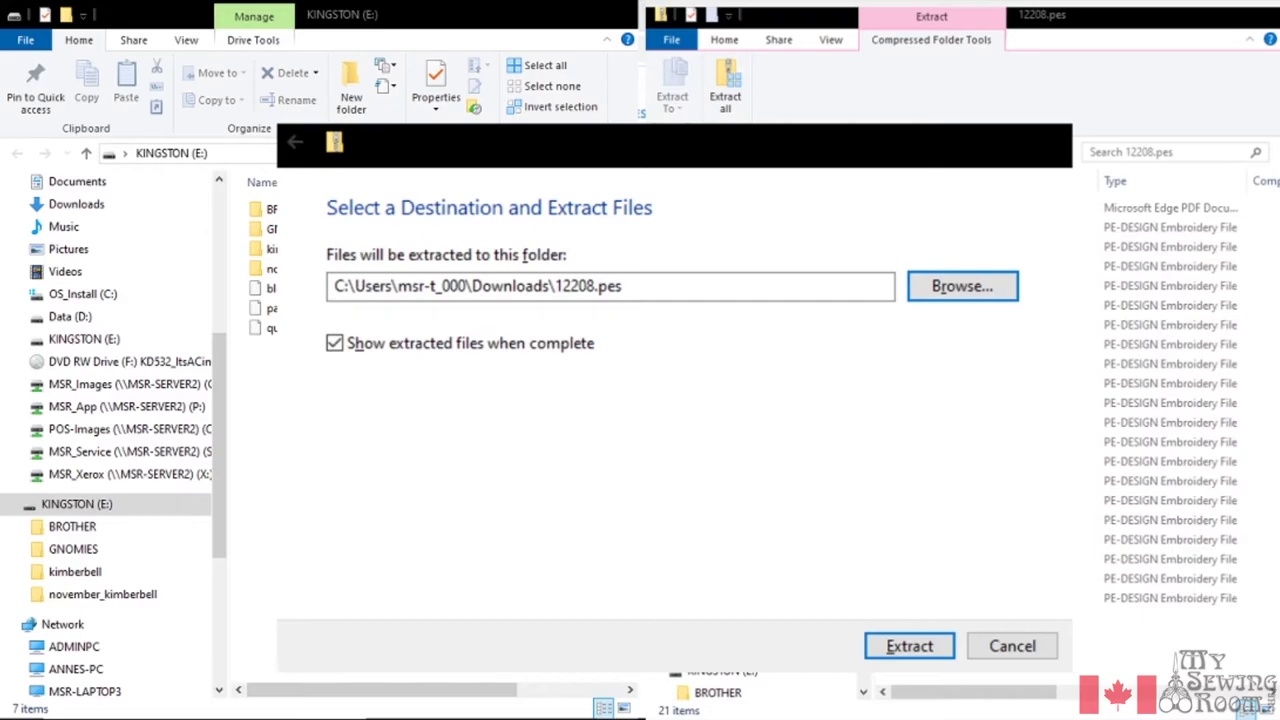
Browse for a different extraction destination and scroll the folder pane down to the drives
left_click(962, 286)
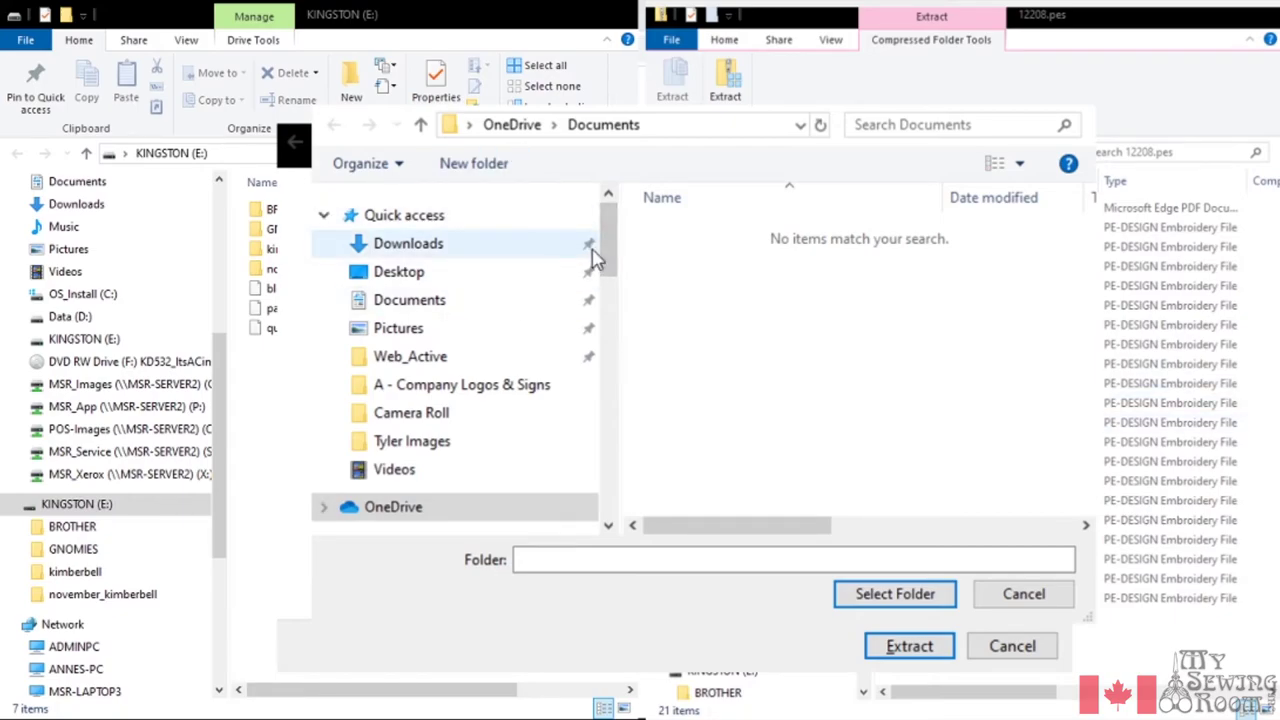
left_click_drag(610, 240, 625, 272)
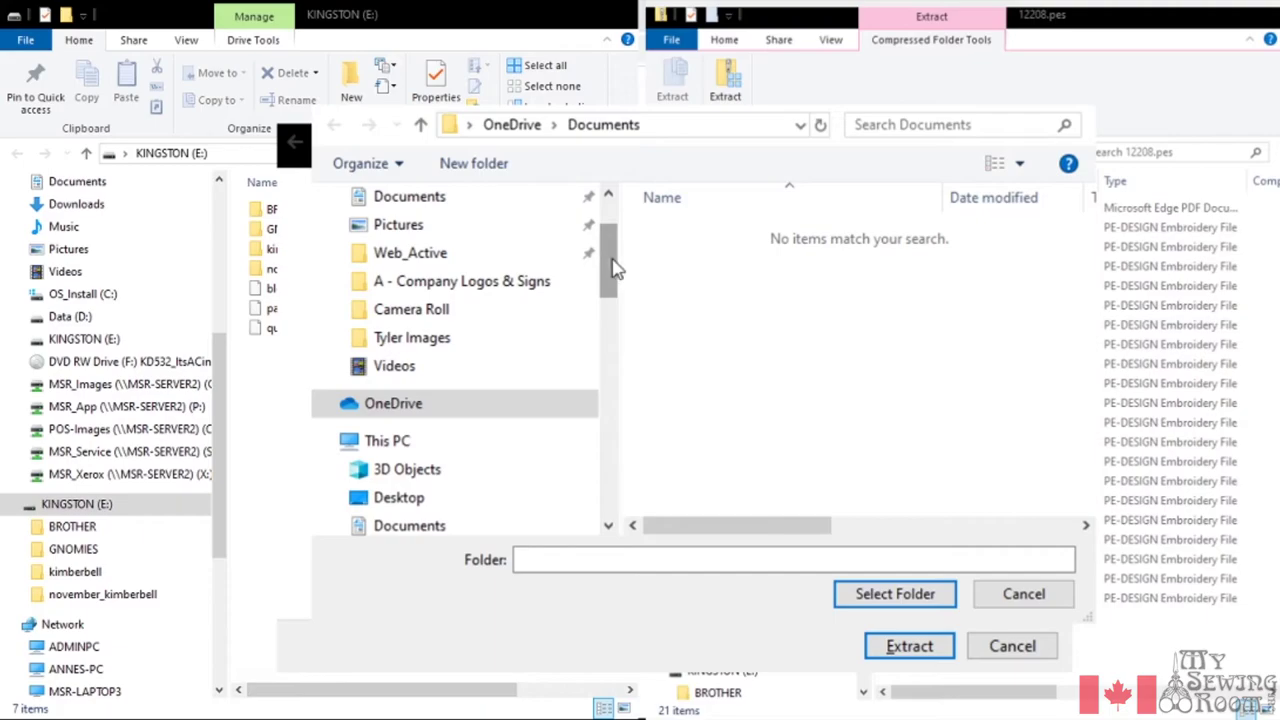
left_click_drag(615, 263, 625, 337)
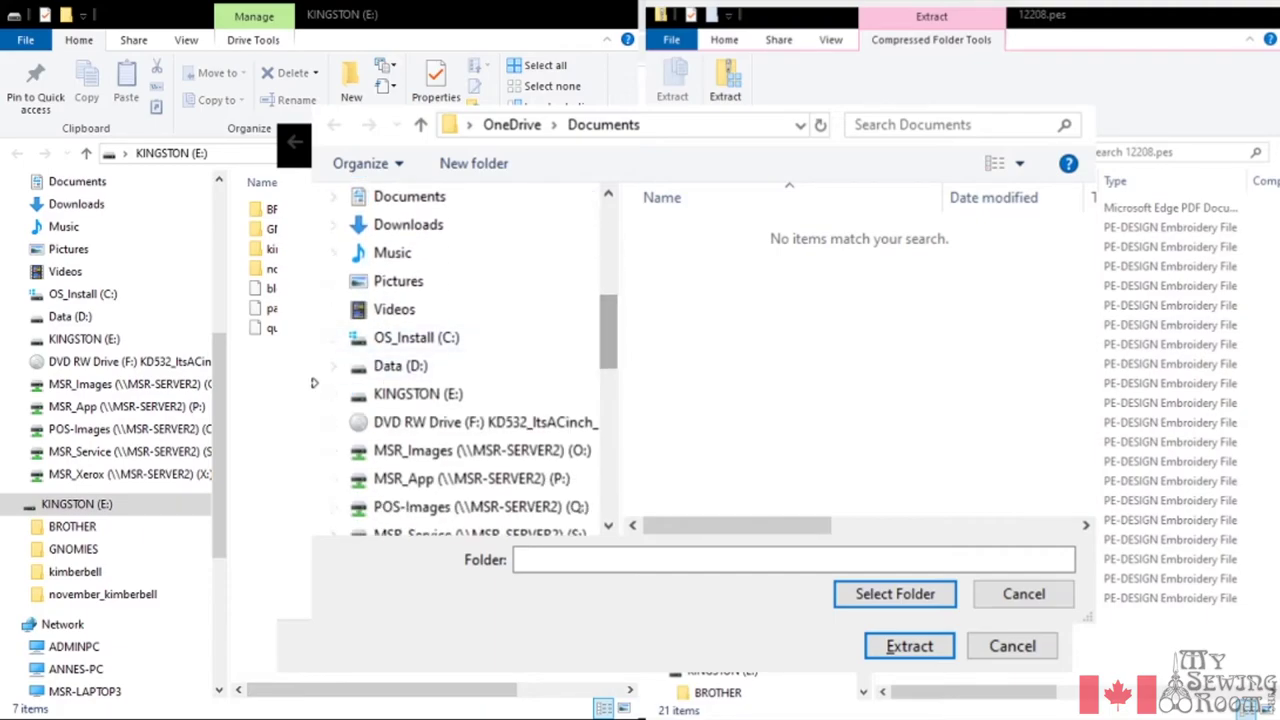
Create a new embroidery designs folder on Data (D:) and select it as the destination
left_click(383, 379)
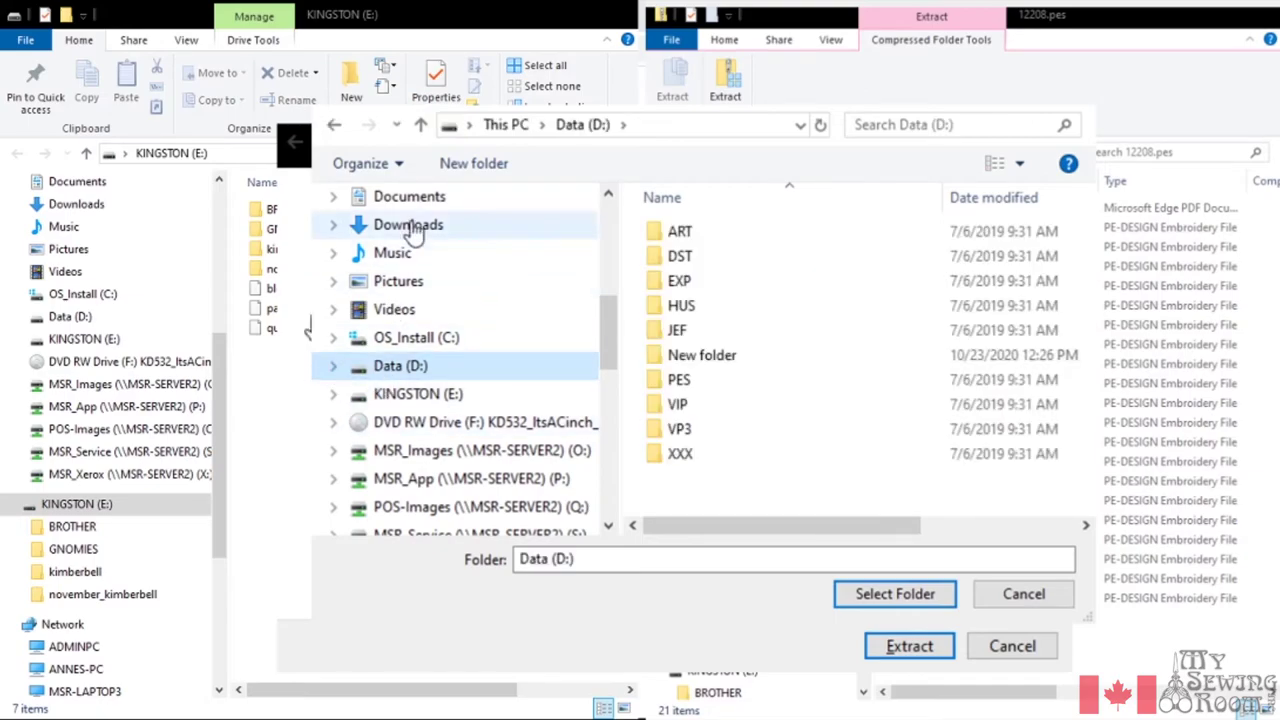
left_click(473, 164)
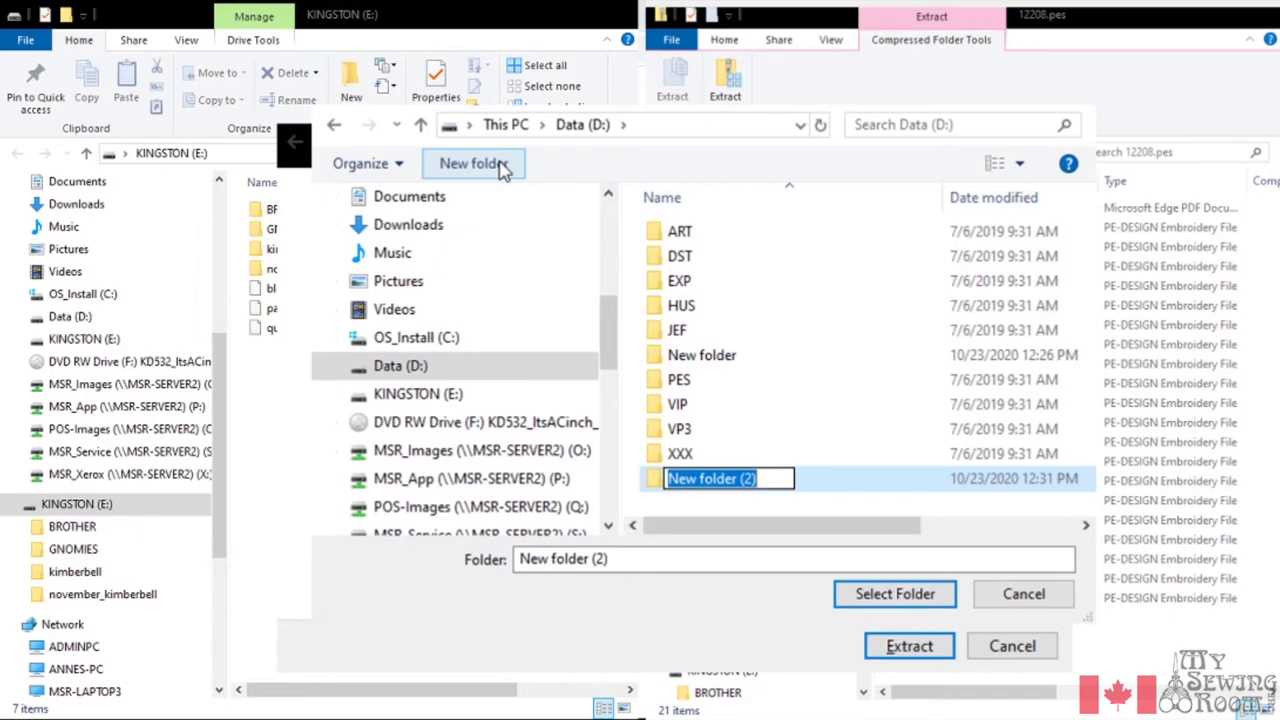
type("Lyndas")
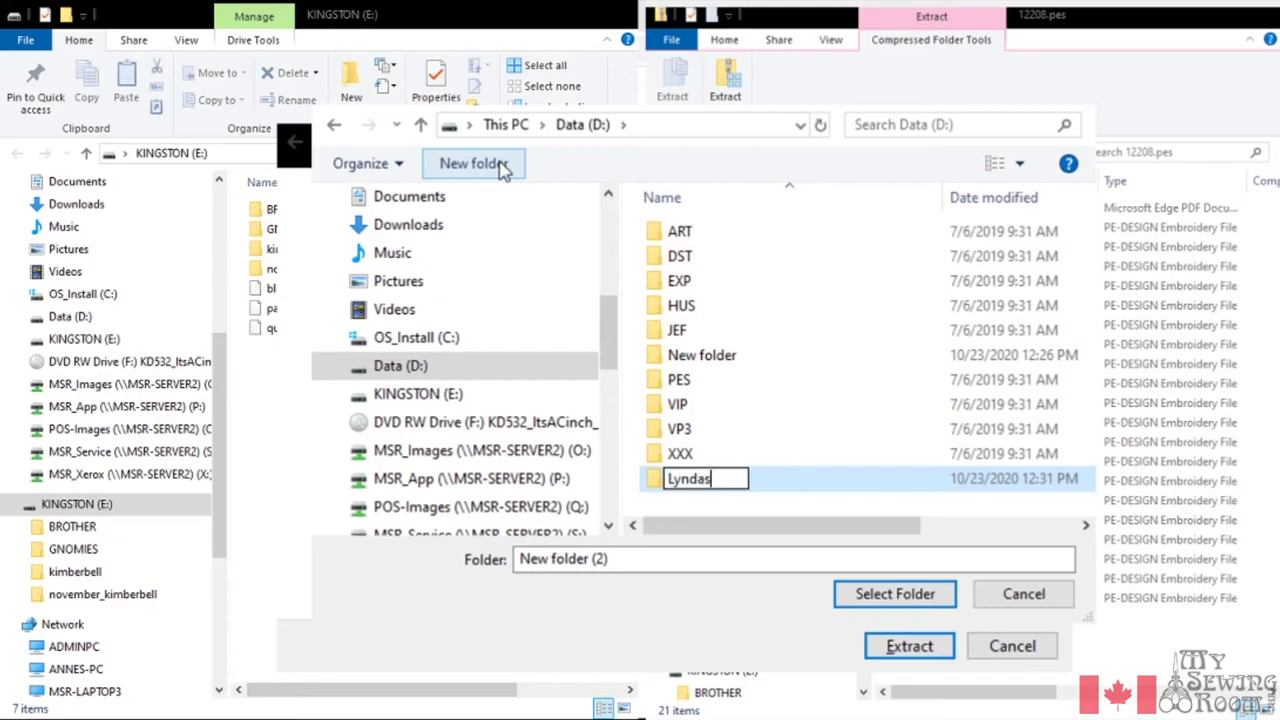
type(" emb ")
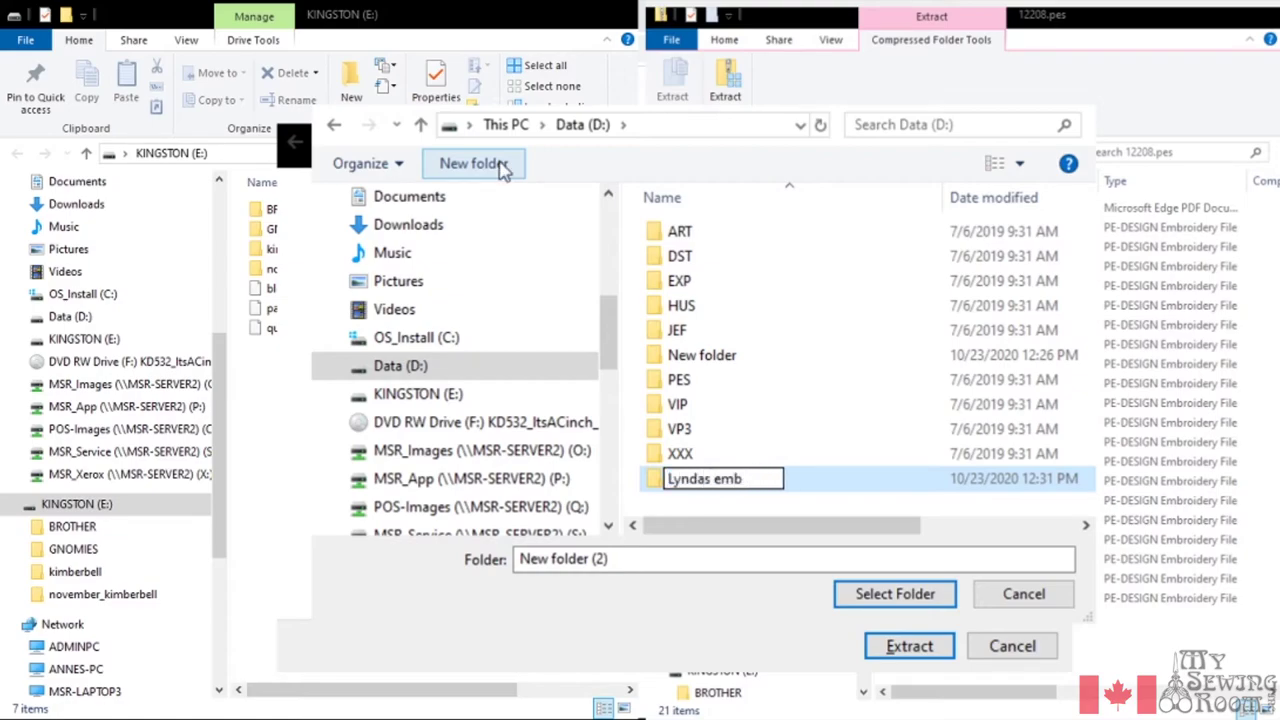
type("design")
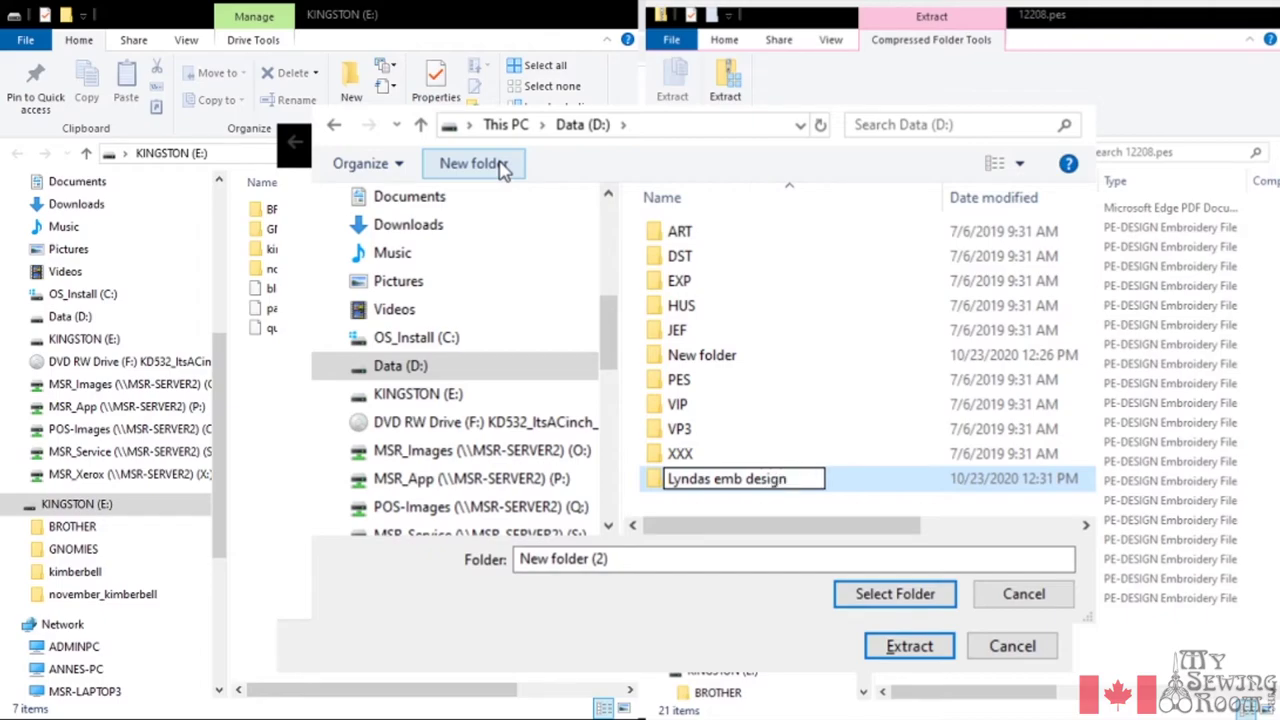
type("s")
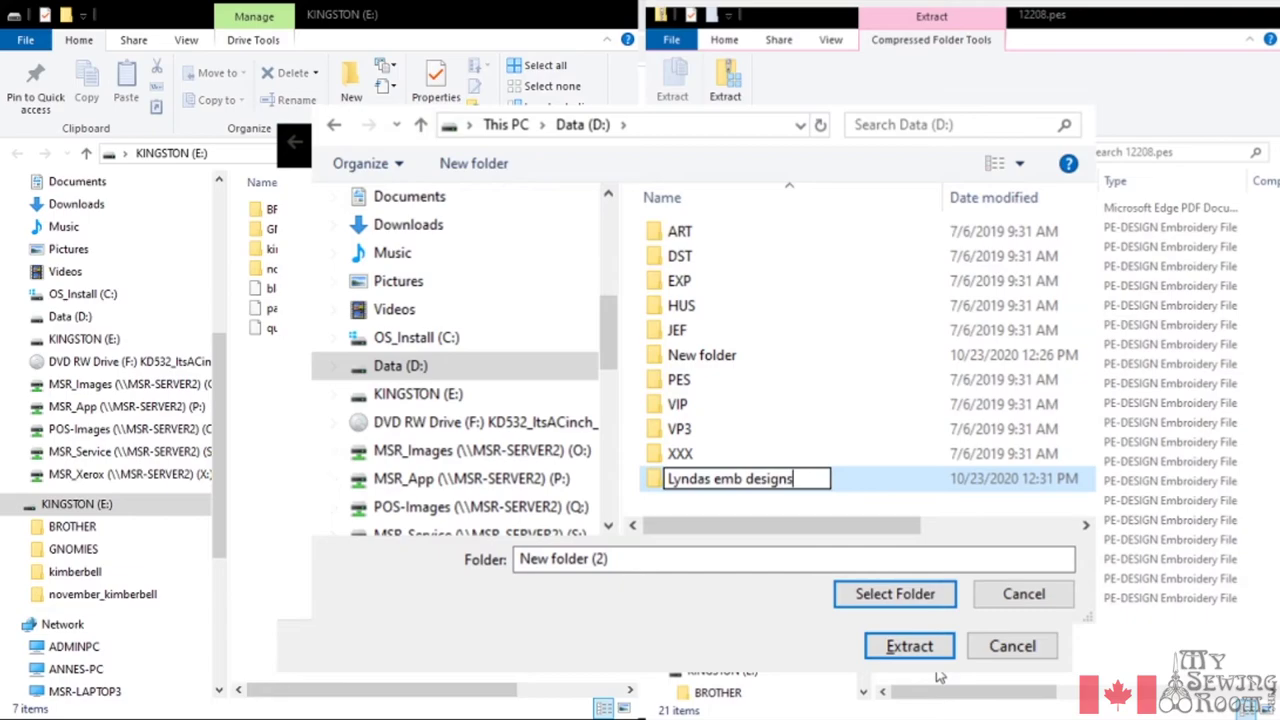
key("Return")
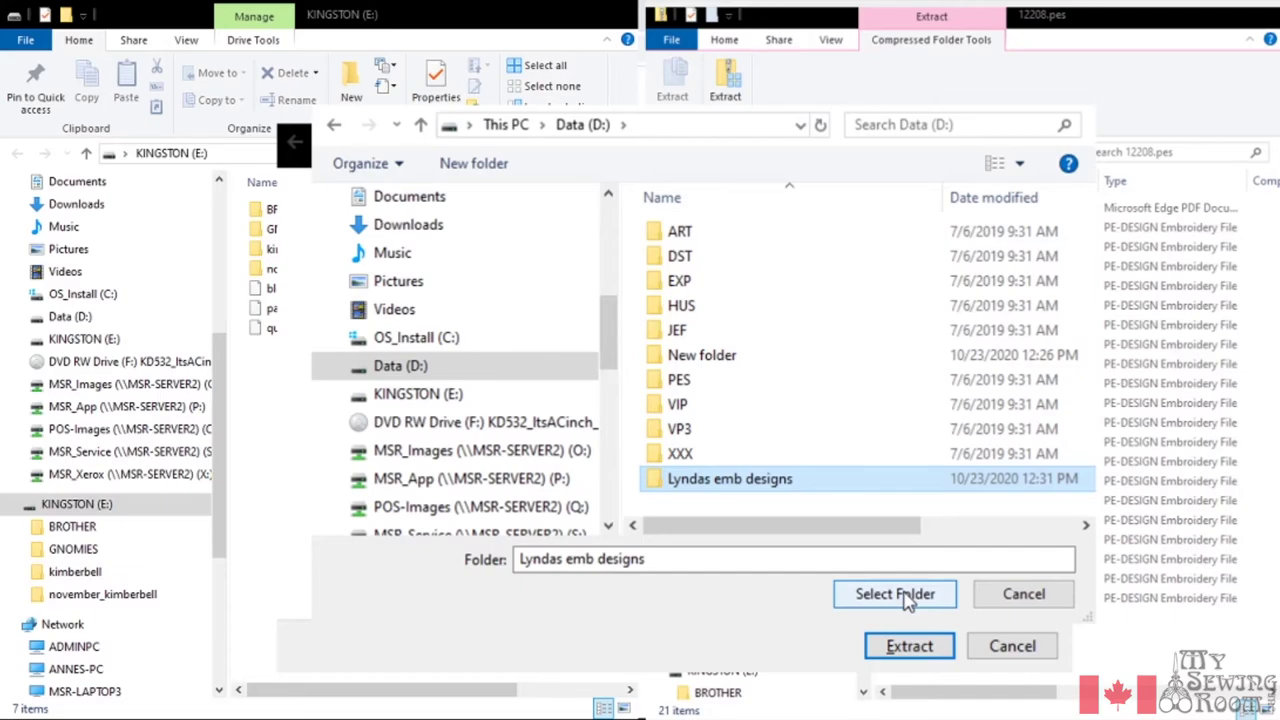
left_click(896, 594)
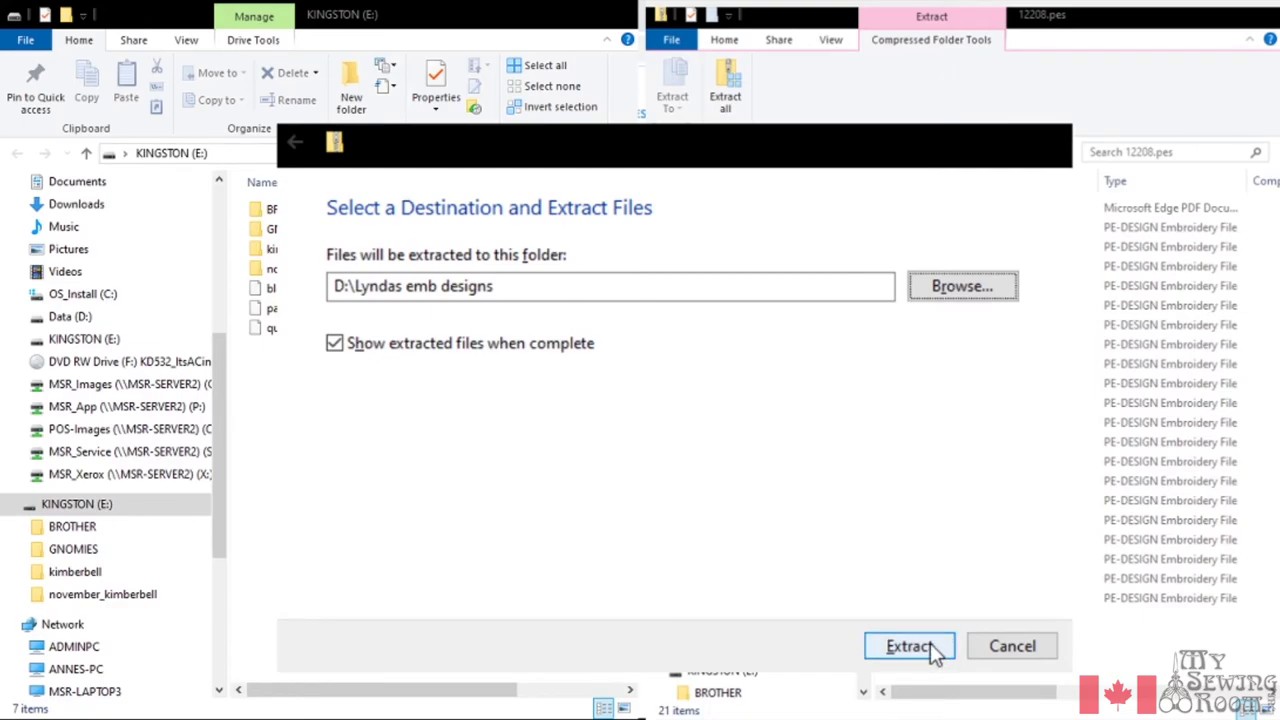
Extract 12208 and WP215_48–WP234_48 into the D: embroidery designs folder, then arrange the windows side by side
left_click(930, 646)
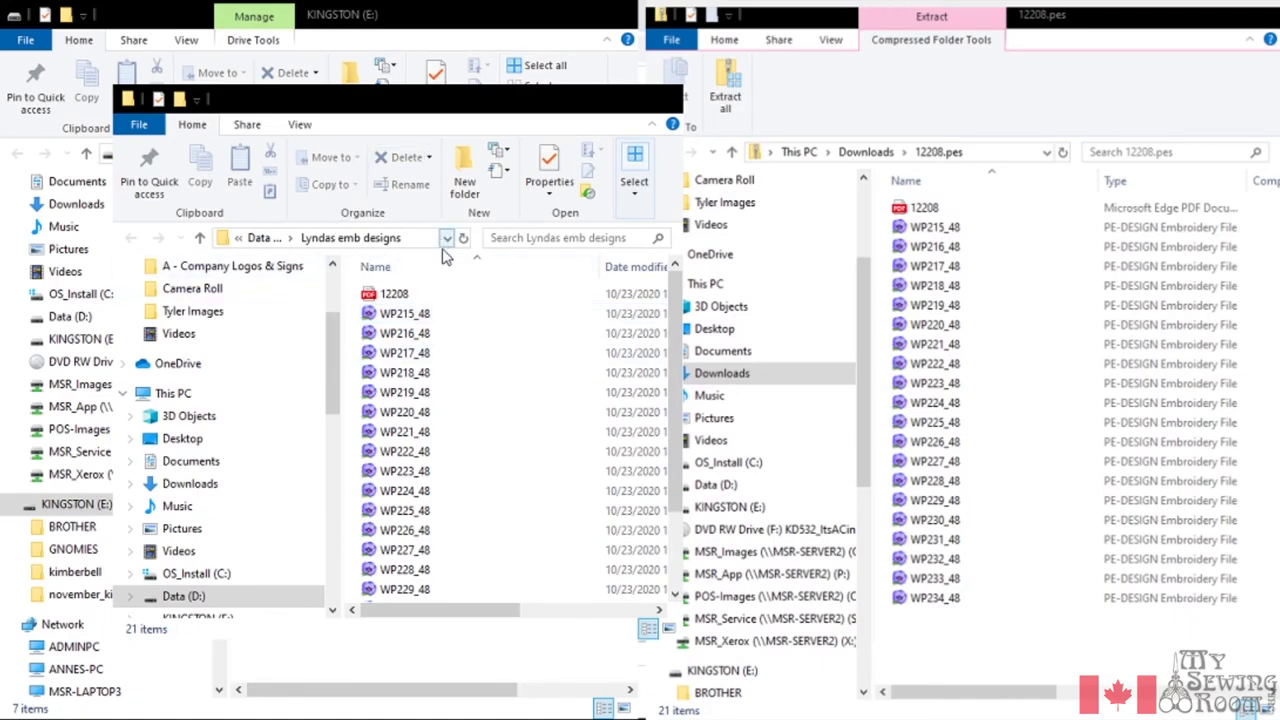
scroll(421, 430, "down", 2)
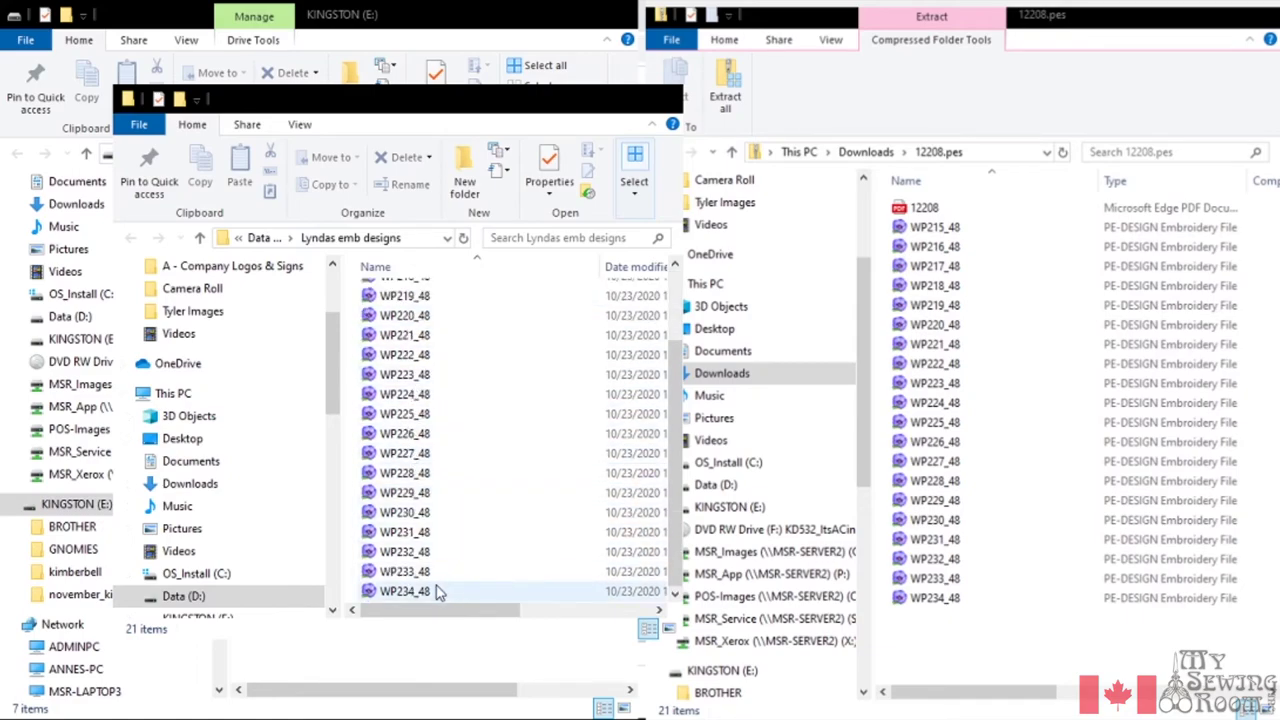
left_click_drag(507, 614, 560, 616)
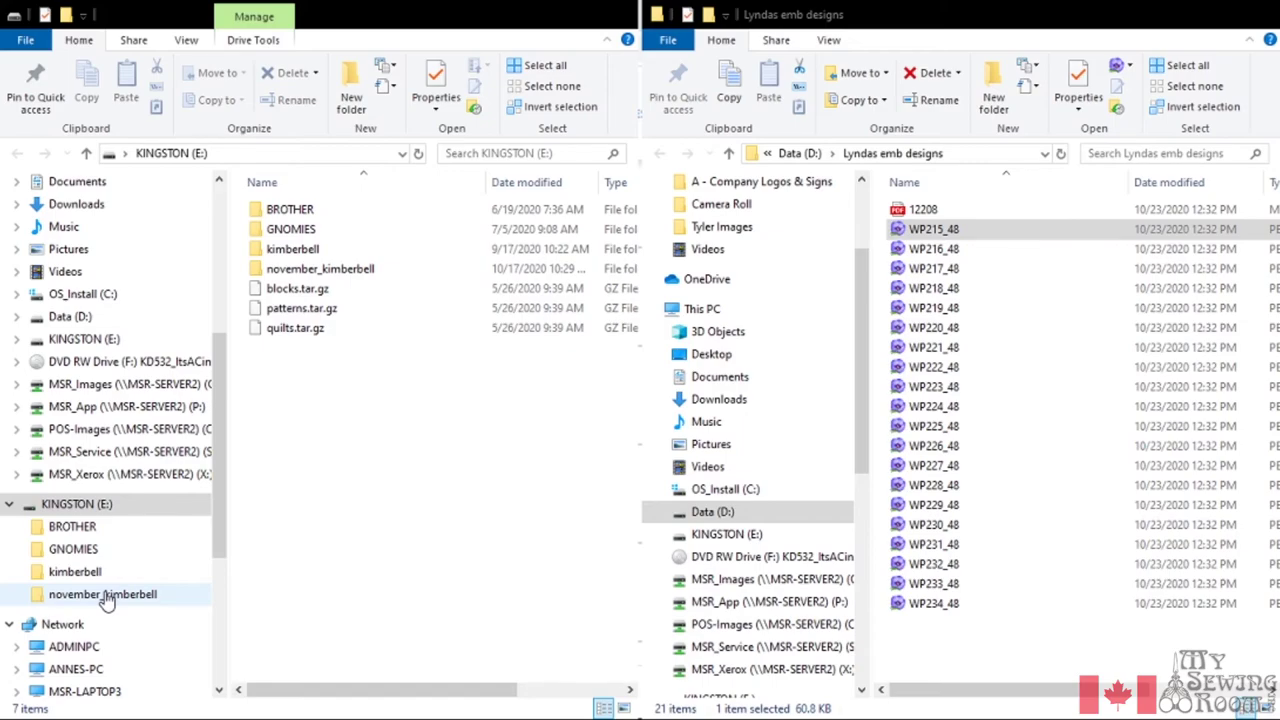
Copy WP215_48 and WP216_48 into KINGSTON (E:) > BROTHER, bringing it to 4 items
left_click(85, 537)
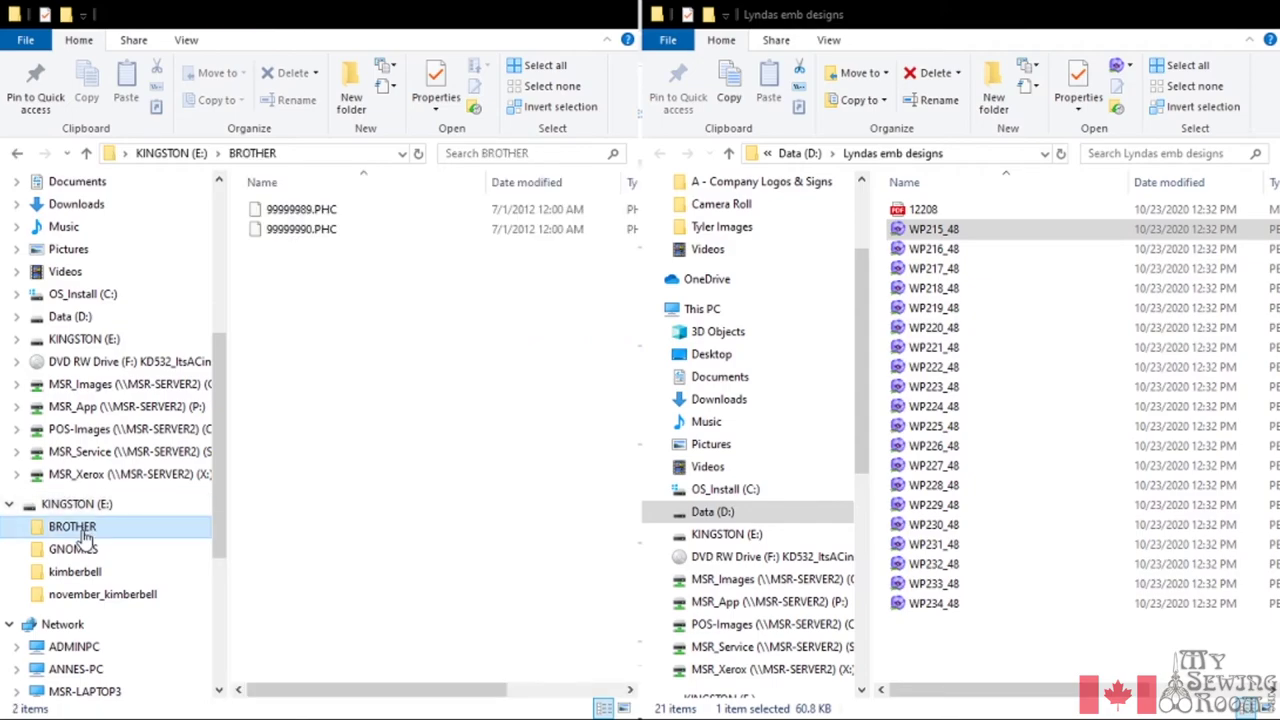
left_click(905, 229)
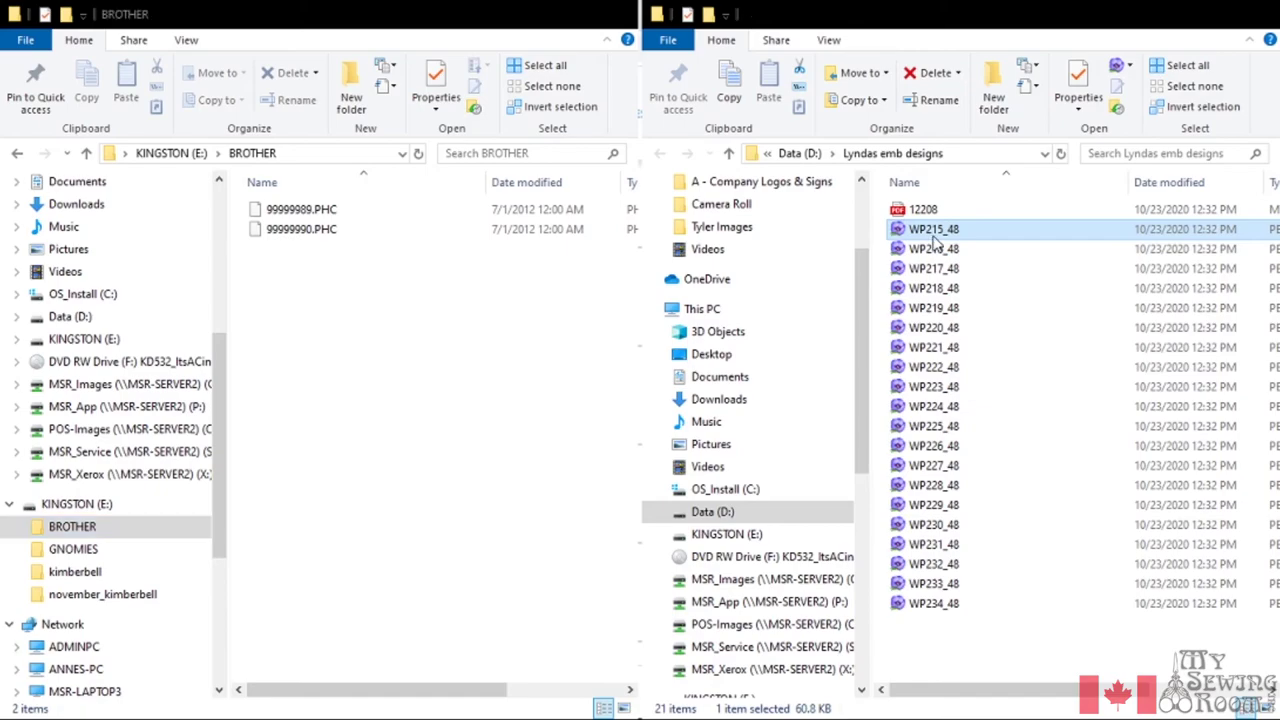
left_click(935, 252)
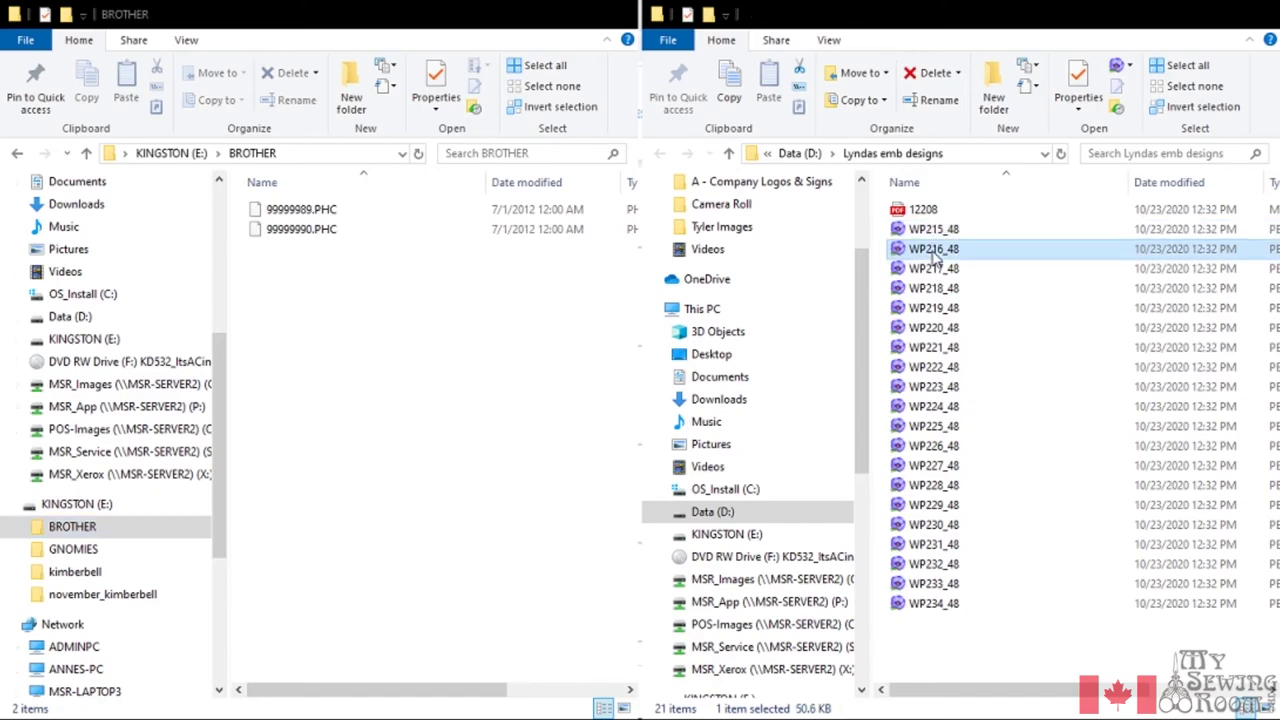
left_click(938, 231, "shift")
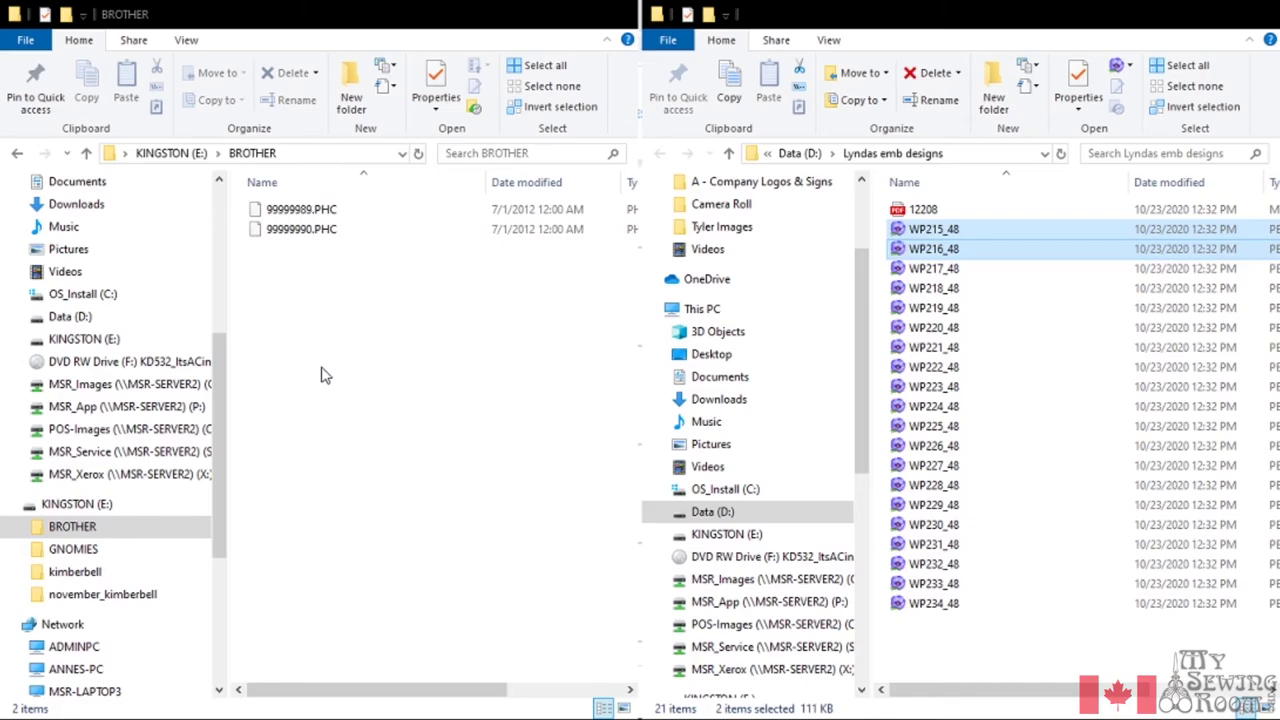
left_click(362, 360)
key("ctrl+v")
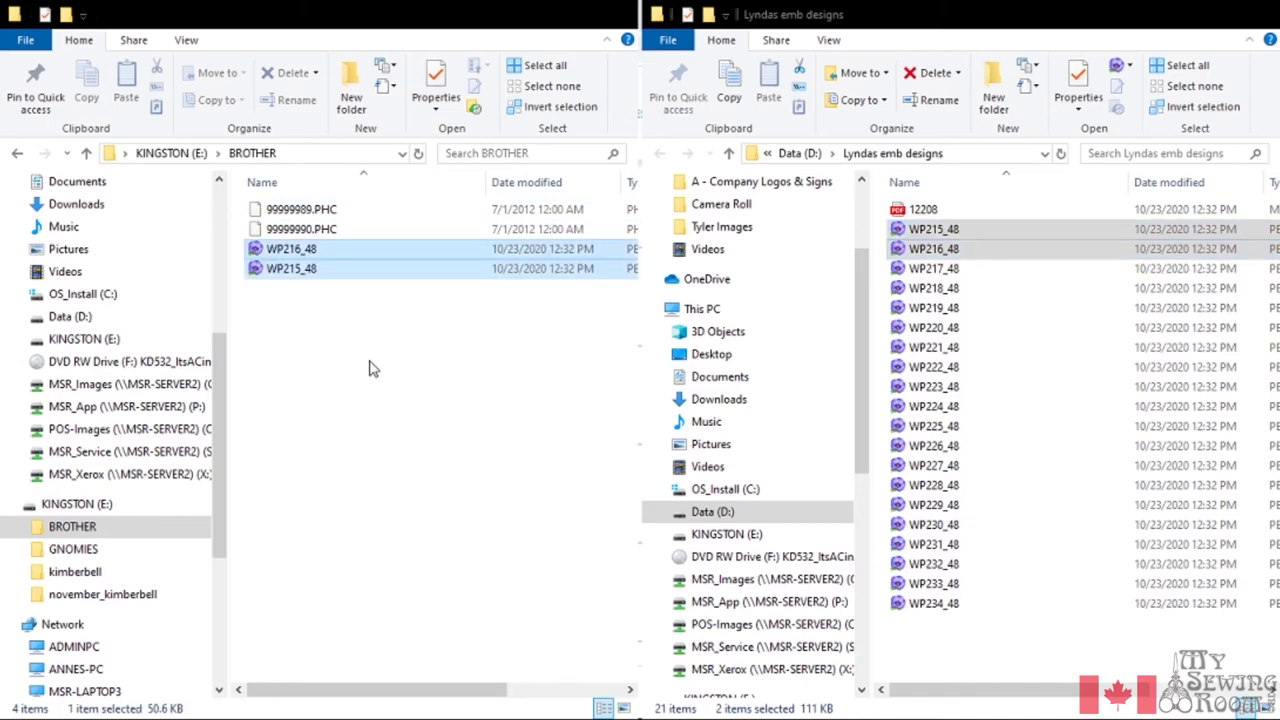